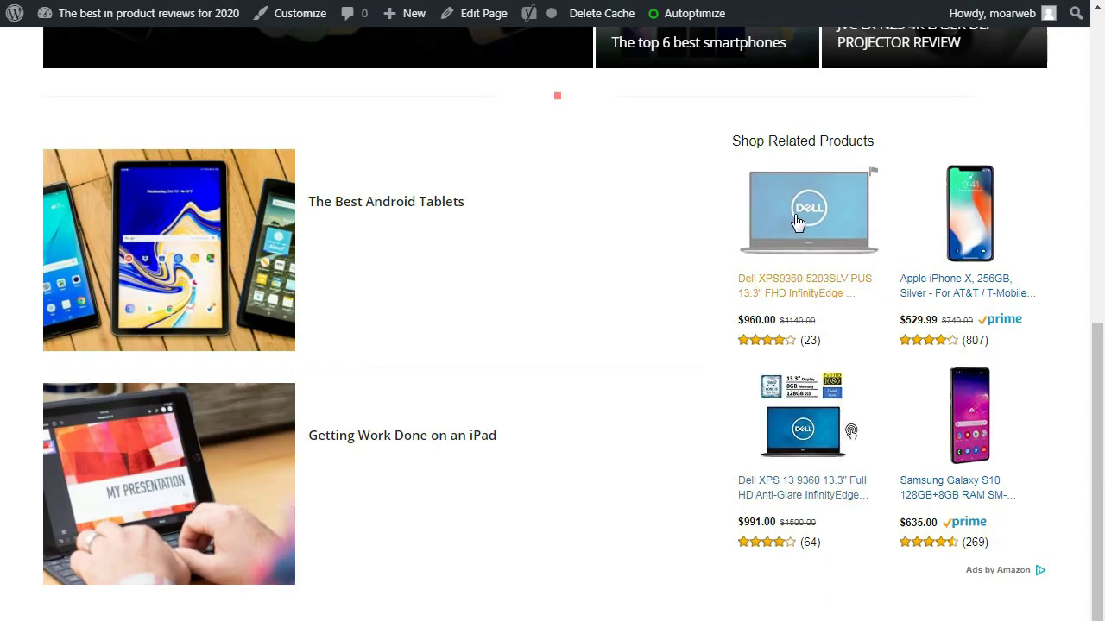
Examine the Amazon product ads on the site's page and the smartphones ad's category and fallback settings in Native Shopping Ads.
drag(1098, 425, 1088, 388)
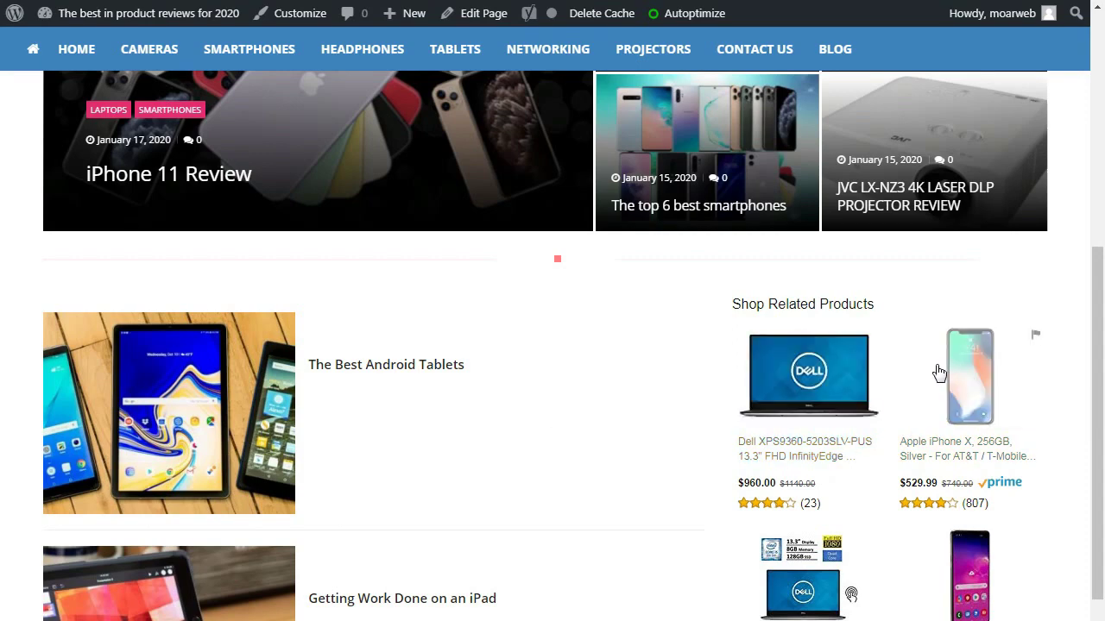
drag(1098, 350, 1100, 413)
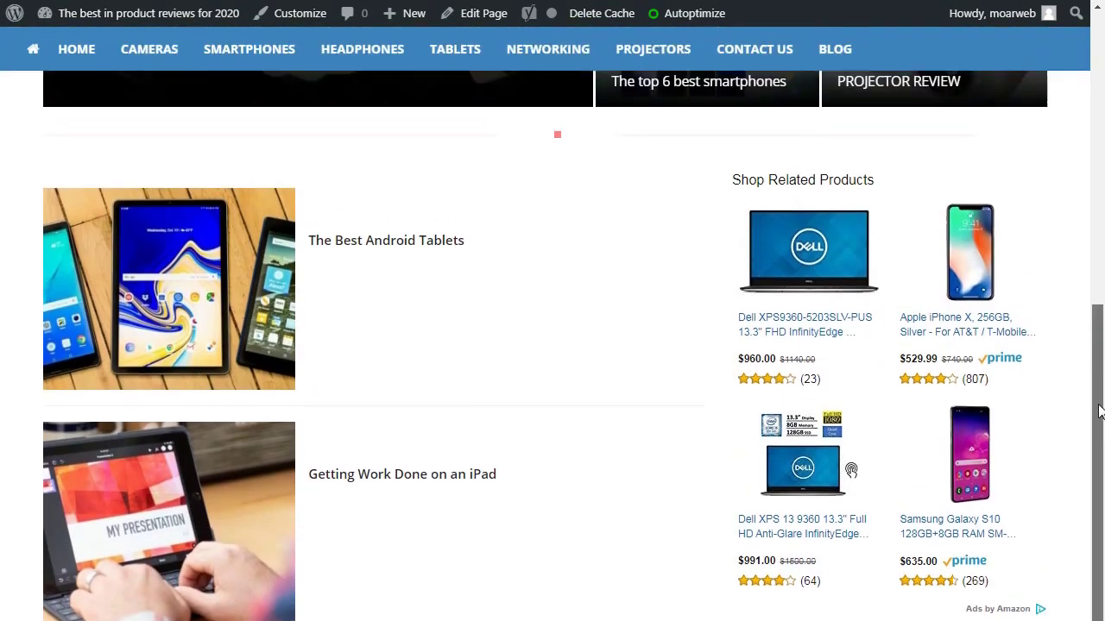
click(219, 400)
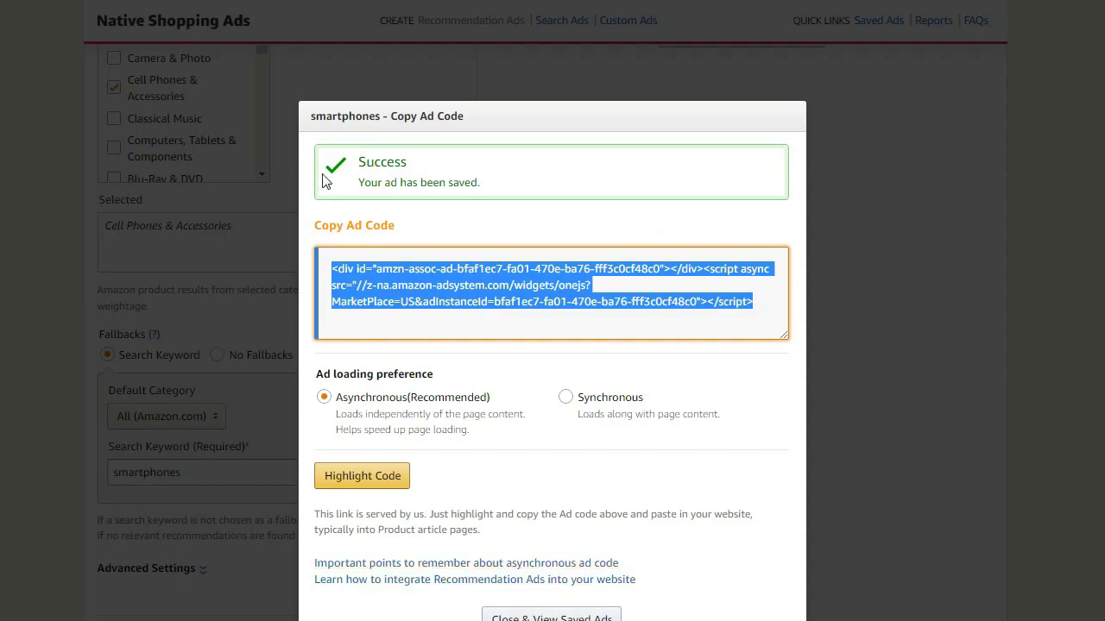
click(1097, 468)
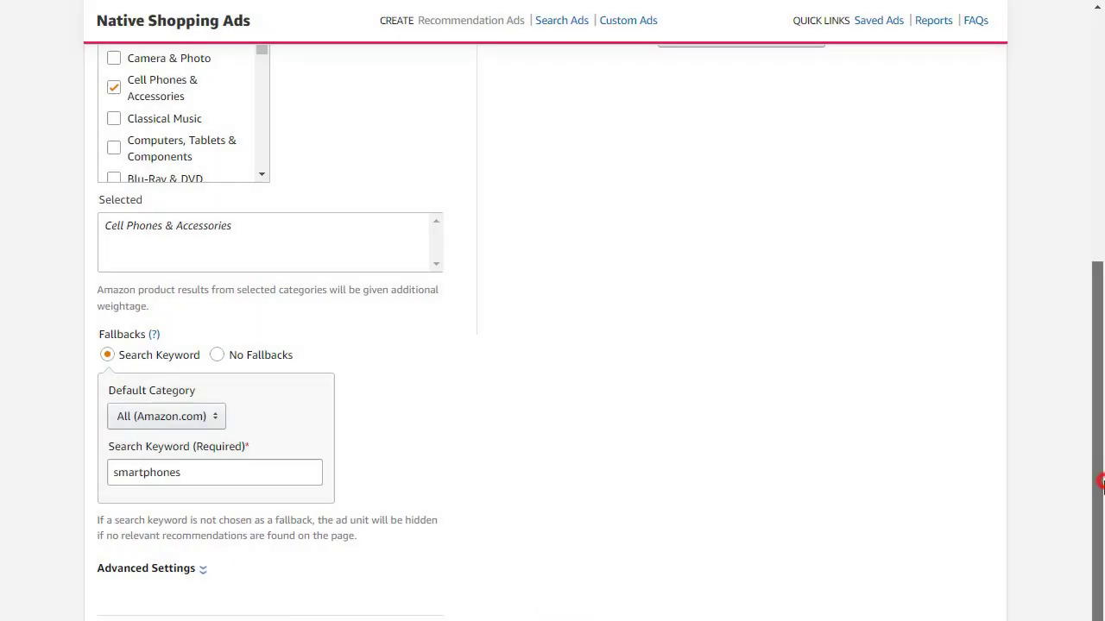
scroll(1097, 468, up, 1)
scroll(675, 484, down, 1)
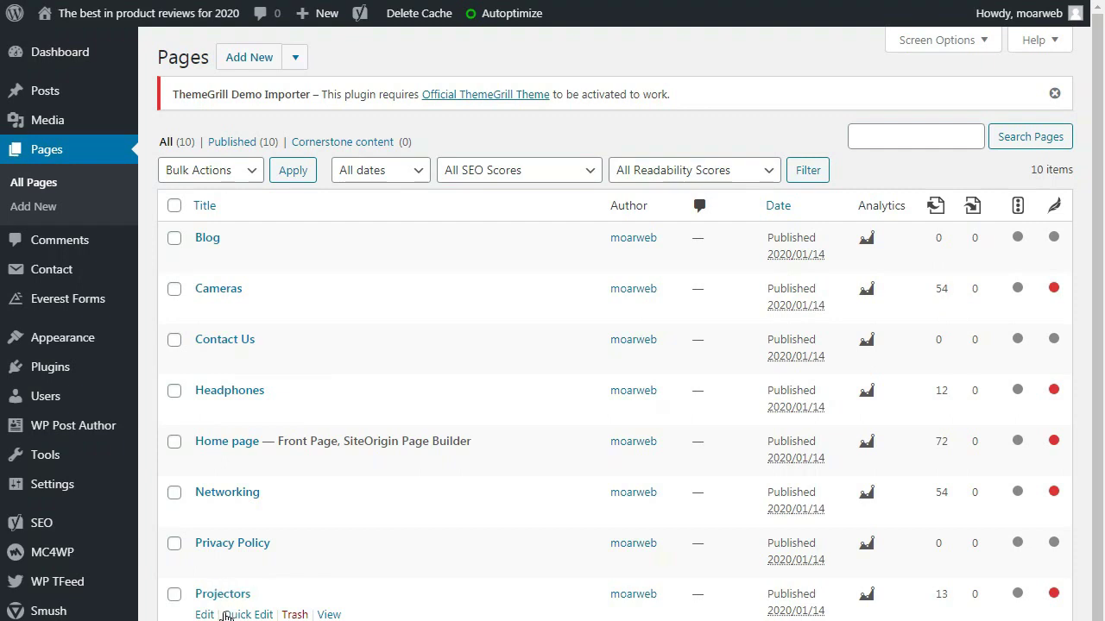
Add a new page titled smartphones2 and switch its content to Page Builder.
click(204, 614)
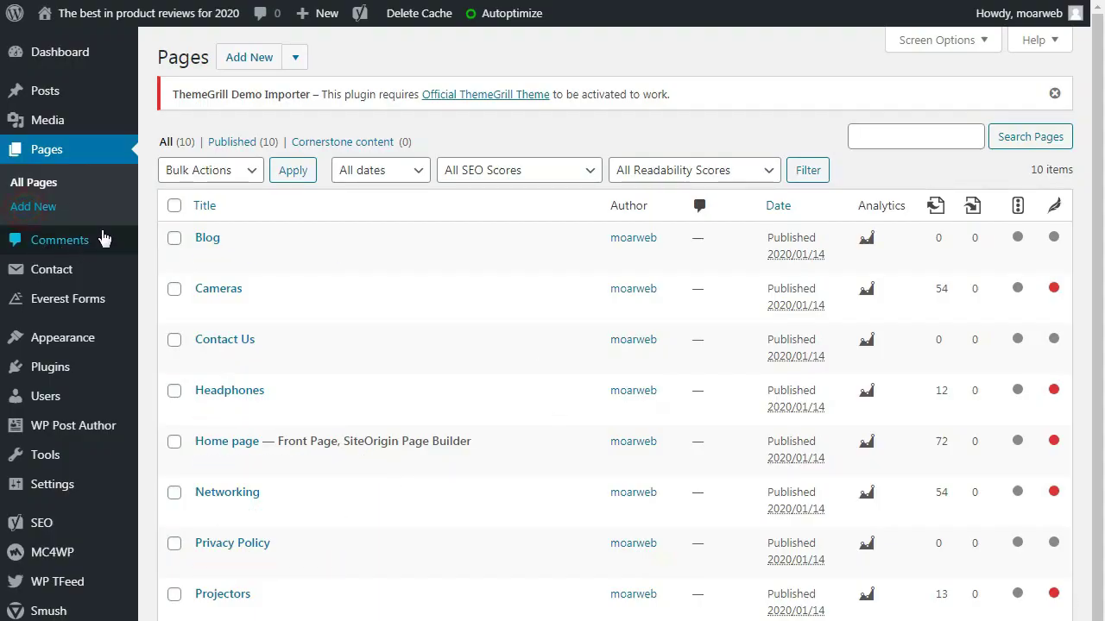
click(32, 207)
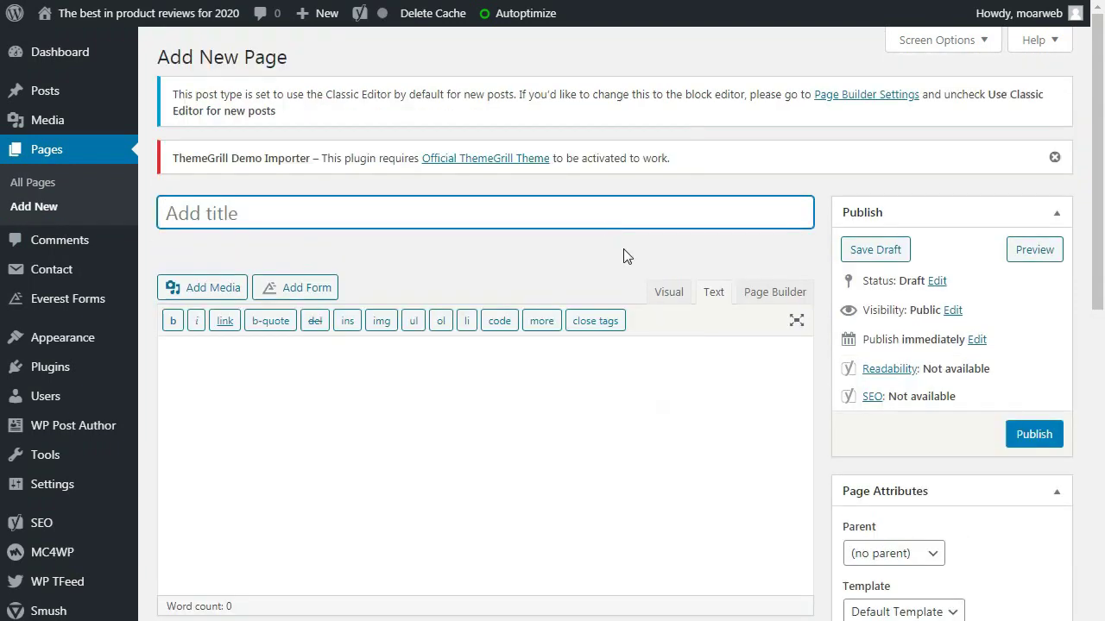
text(smartphones2)
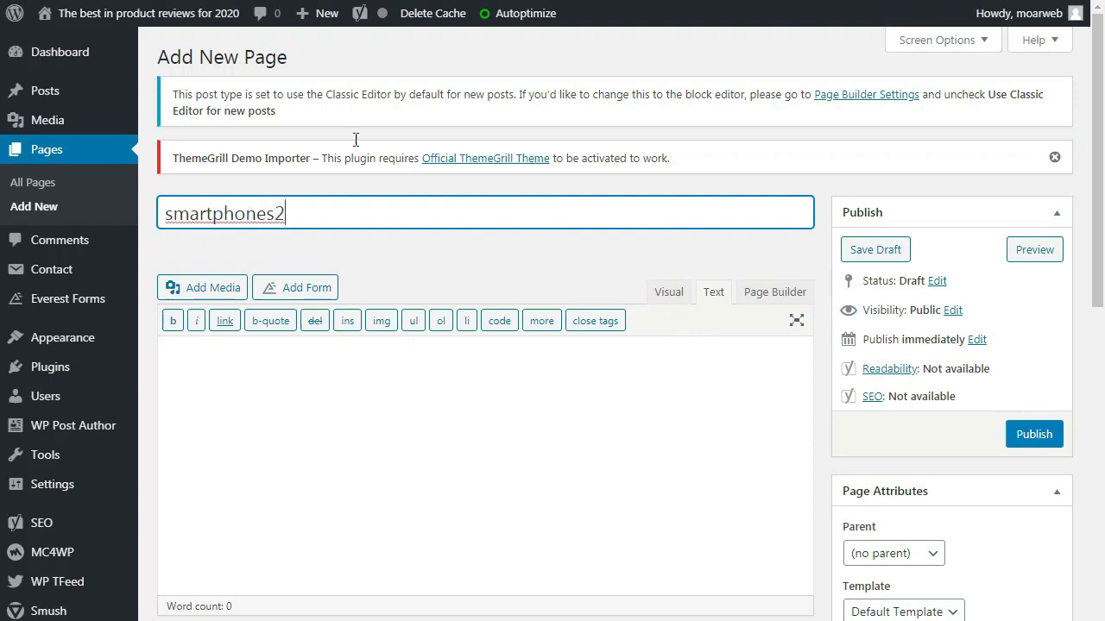
click(348, 421)
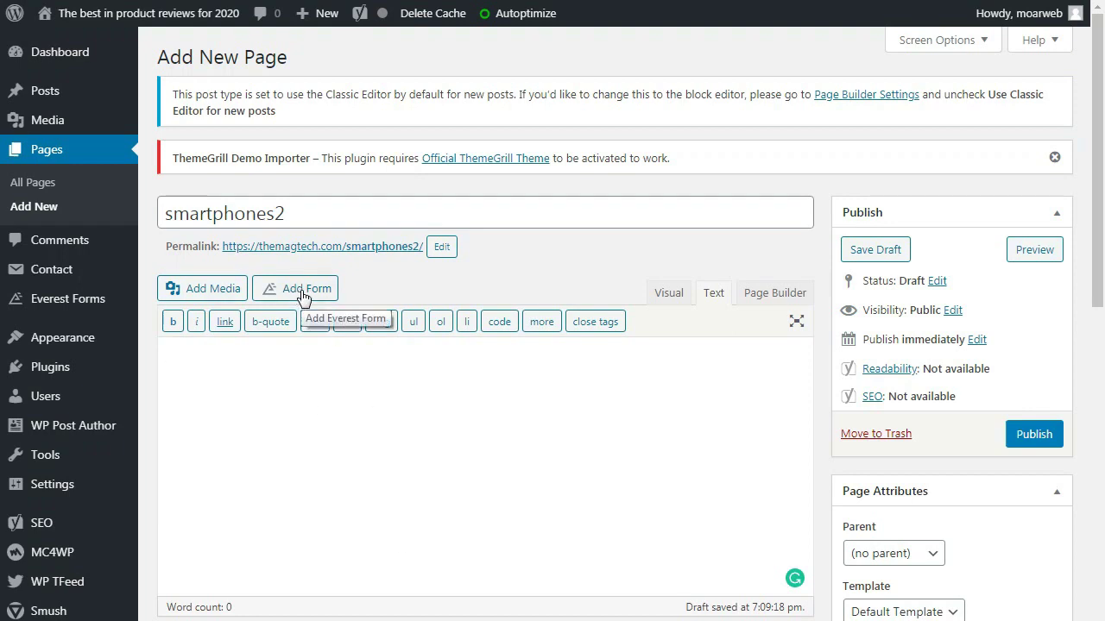
click(771, 298)
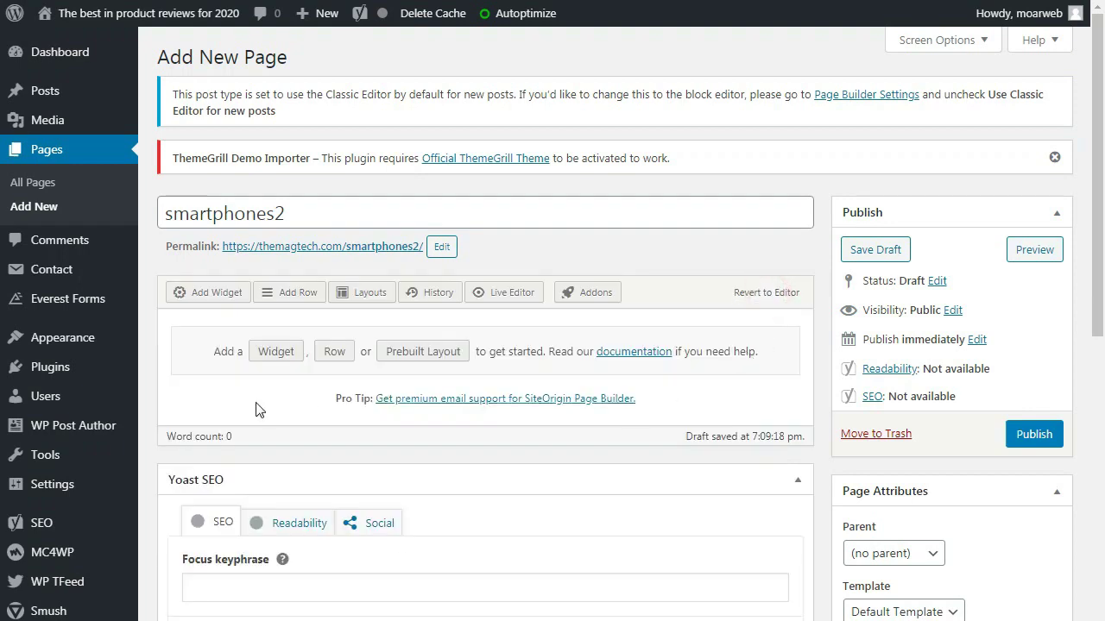
Insert a row with a single full-width column into the smartphones2 page layout.
scroll(758, 325, down, 1)
scroll(584, 440, up, 1)
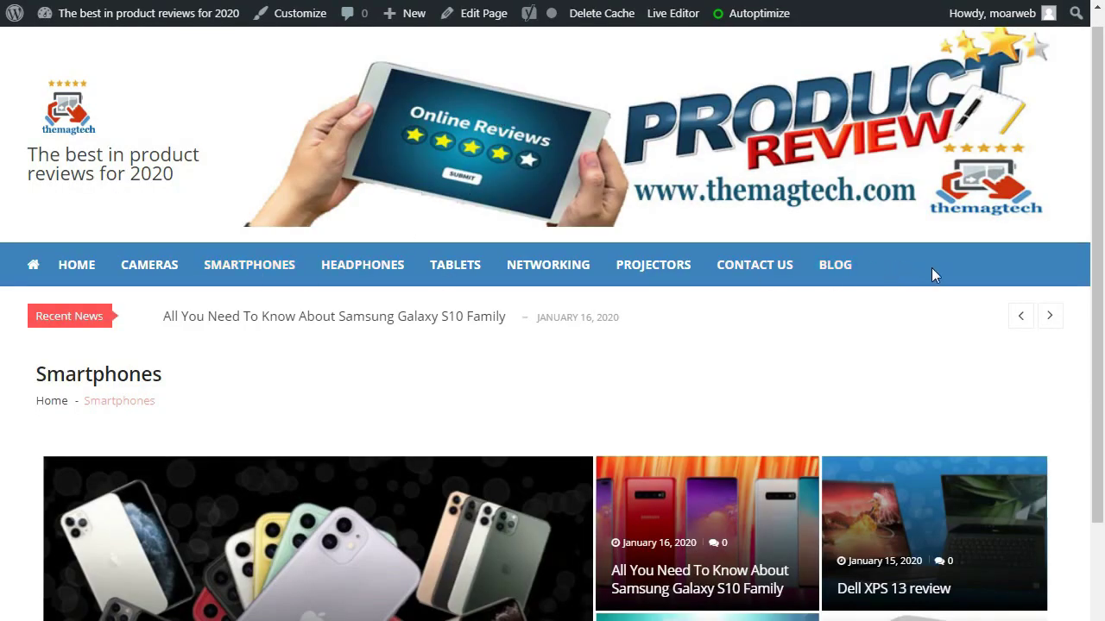
scroll(917, 267, down, 2)
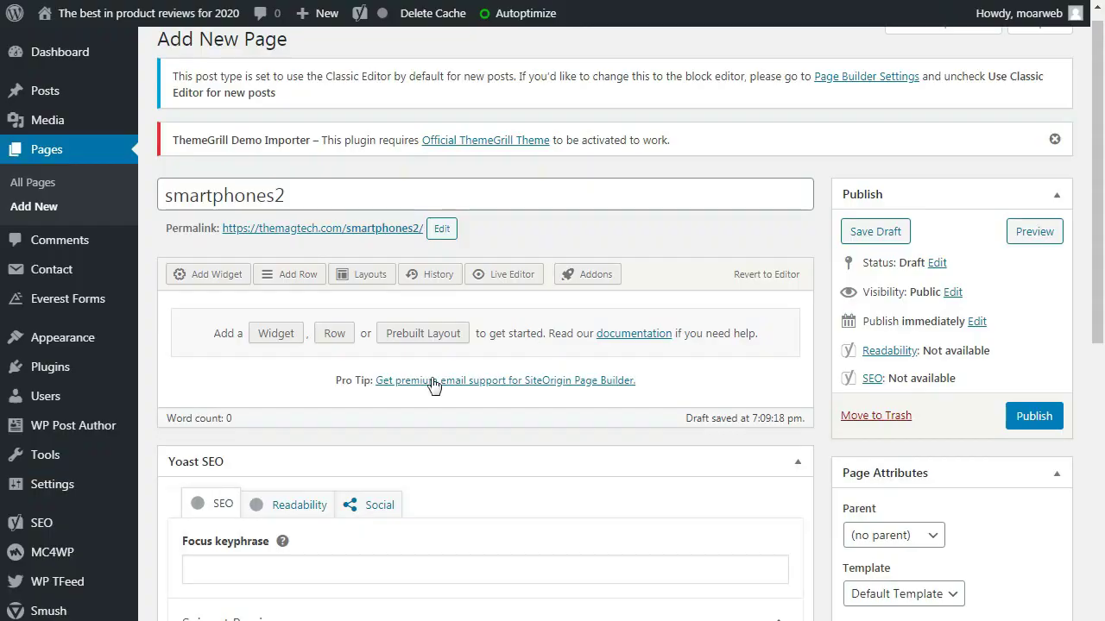
click(276, 334)
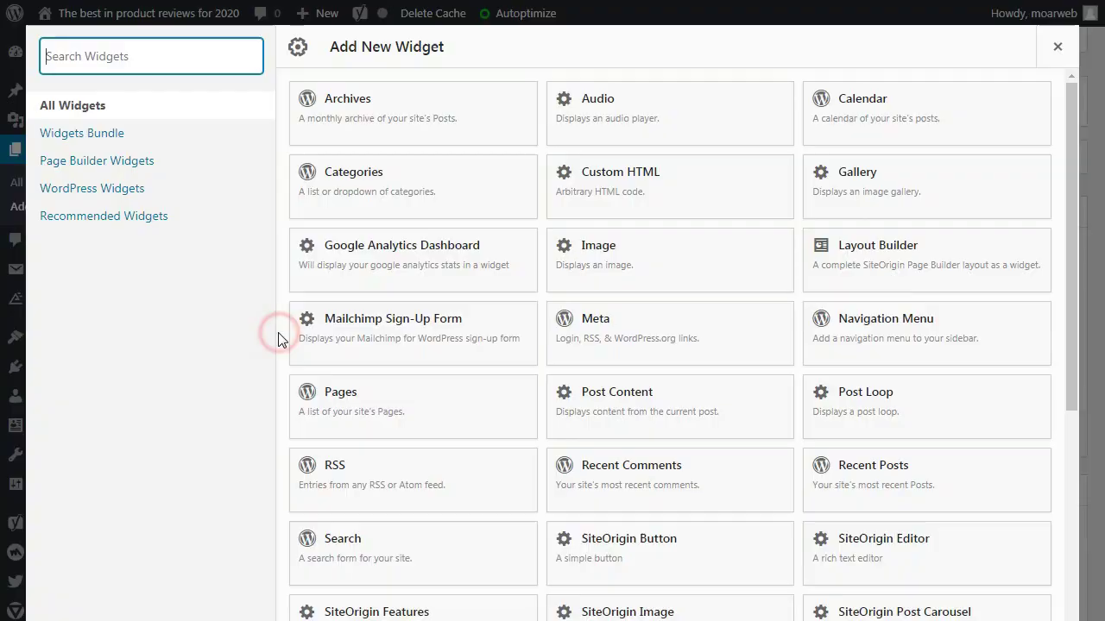
click(1060, 49)
click(339, 346)
mouse_move(426, 204)
mouse_down()
mouse_move(447, 215)
mouse_move(426, 208)
mouse_up()
click(181, 97)
click(180, 108)
click(181, 108)
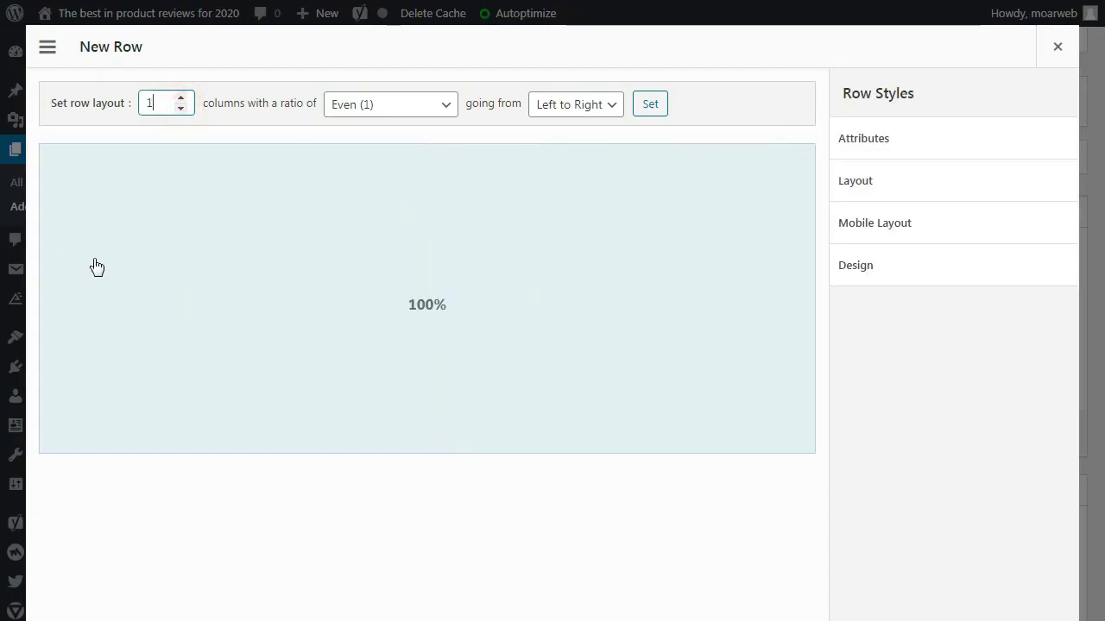
key(Return)
Add the Vmagazine : Block Post Slider widget to the row.
click(206, 274)
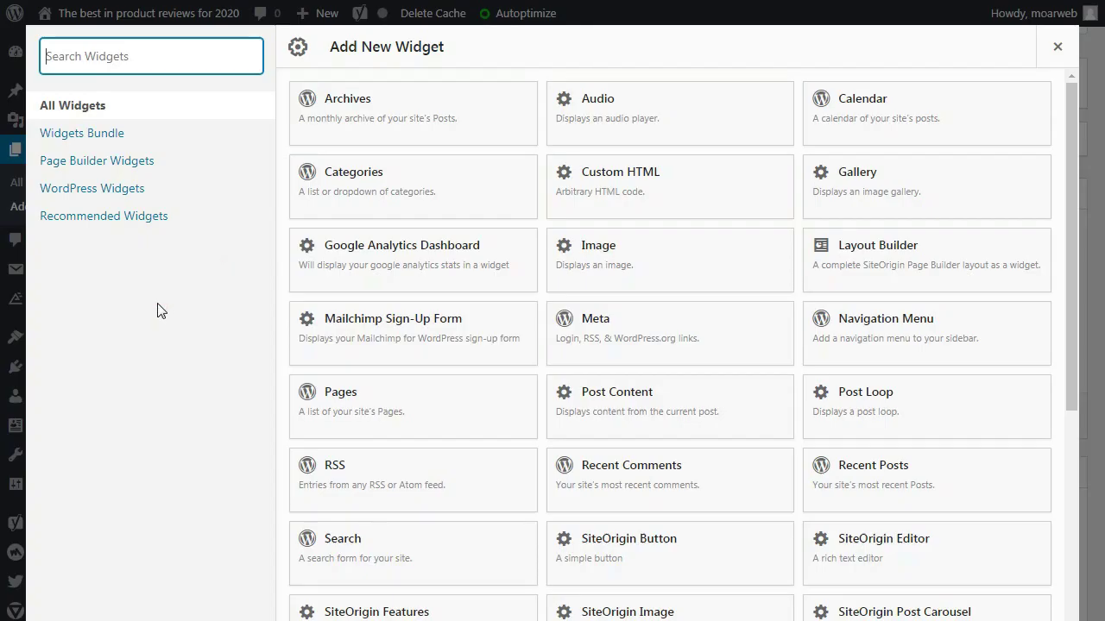
click(1080, 459)
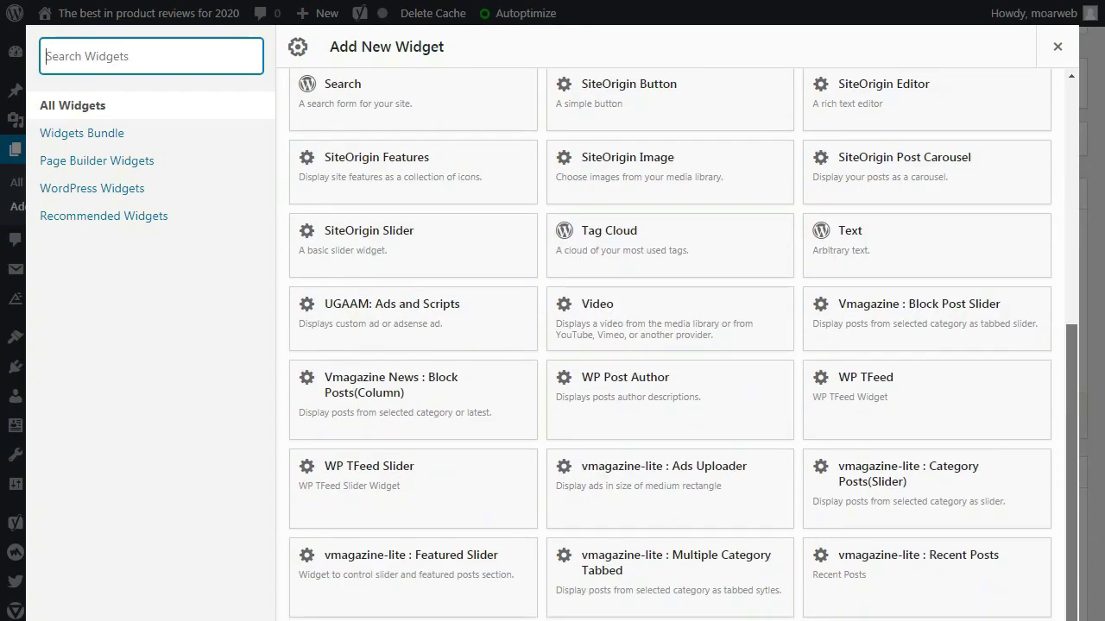
scroll(892, 298, down, 1)
click(892, 288)
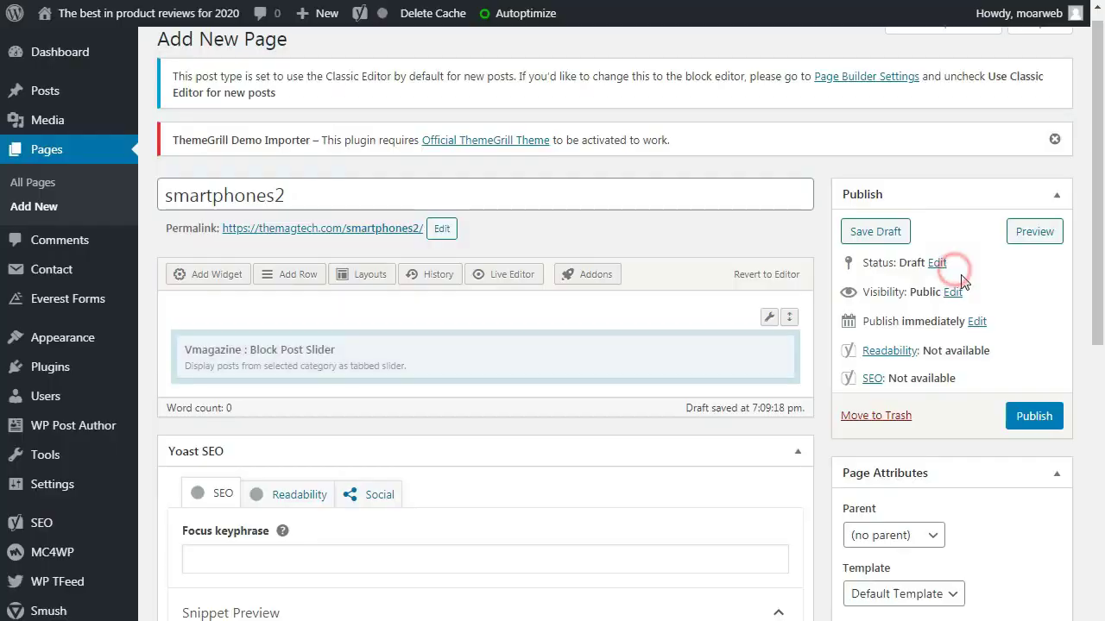
Configure the block post slider to show 6 posts from the selected category Smartphones.
click(705, 362)
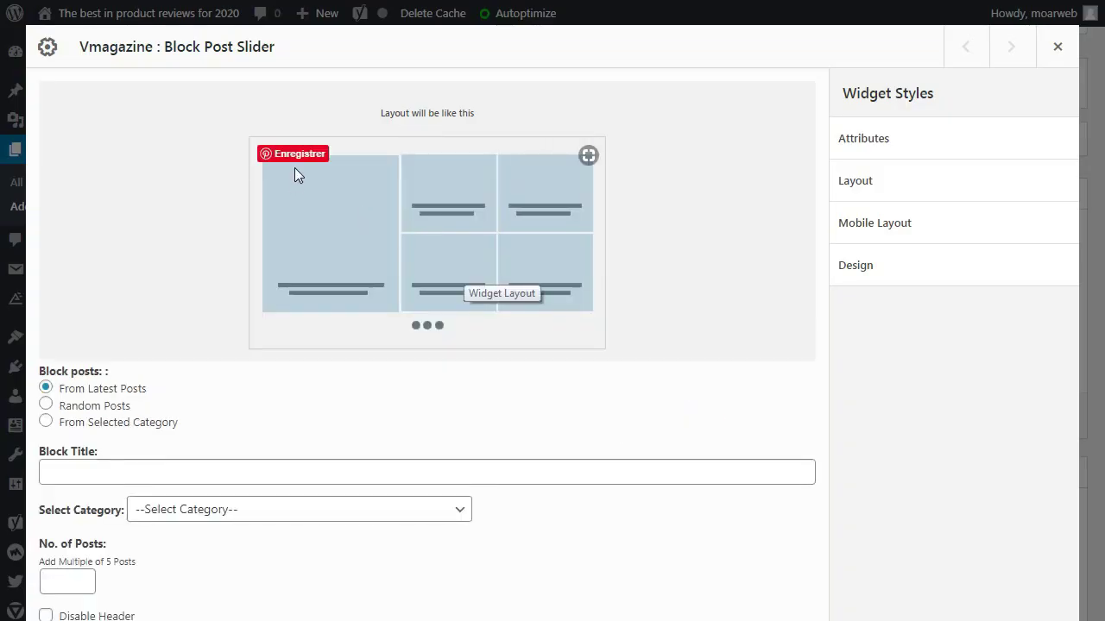
click(100, 423)
click(299, 511)
click(285, 604)
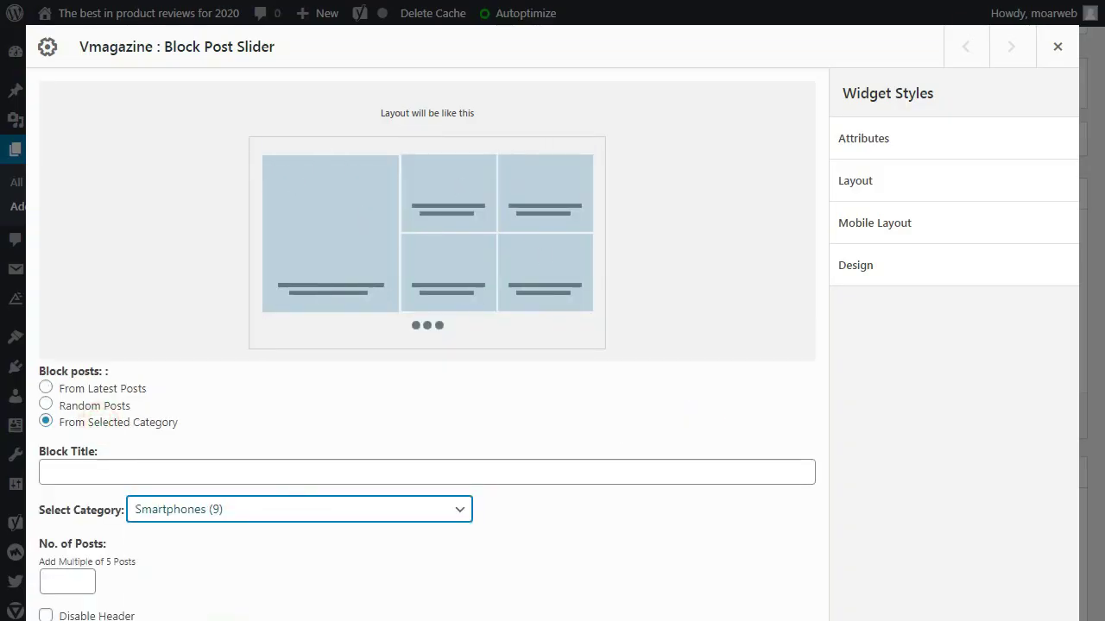
click(62, 581)
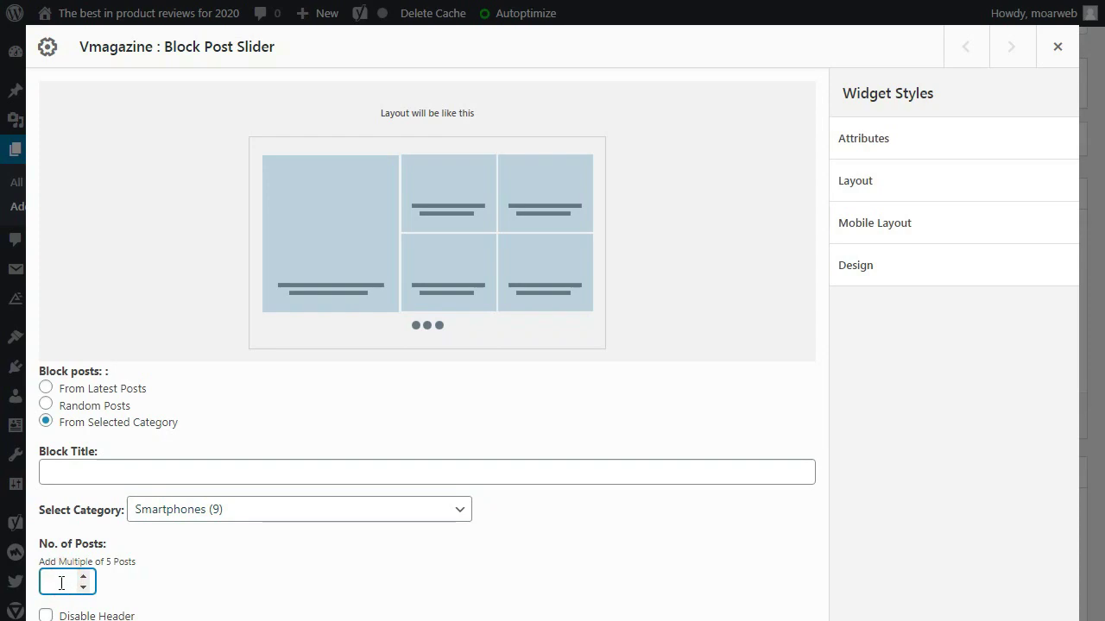
key(Escape)
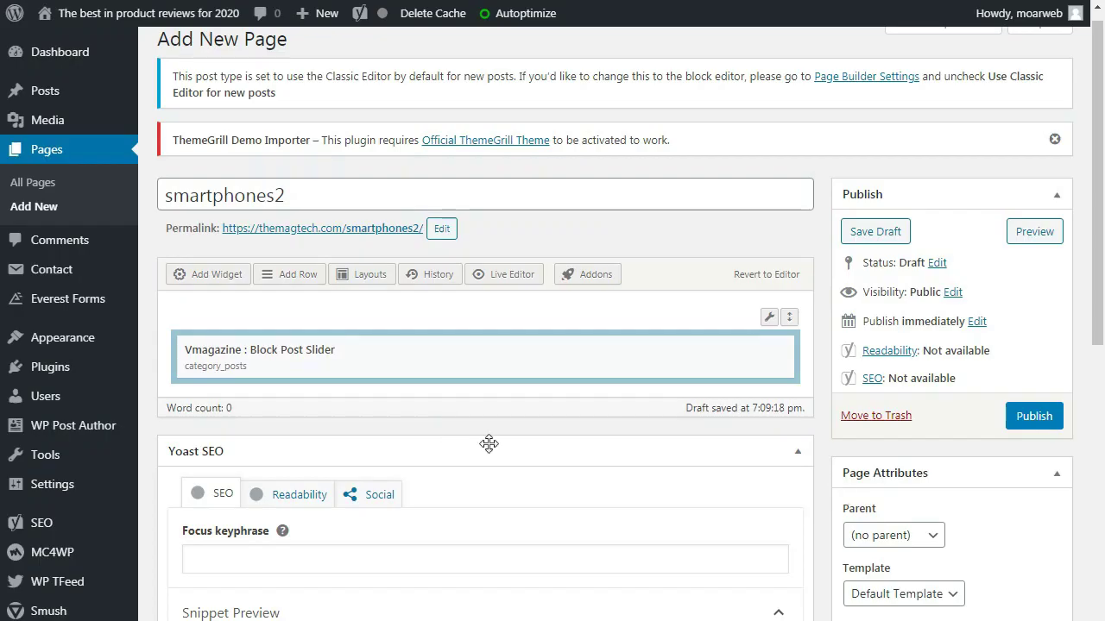
Publish the smartphones2 page.
scroll(486, 423, down, 2)
scroll(486, 424, up, 2)
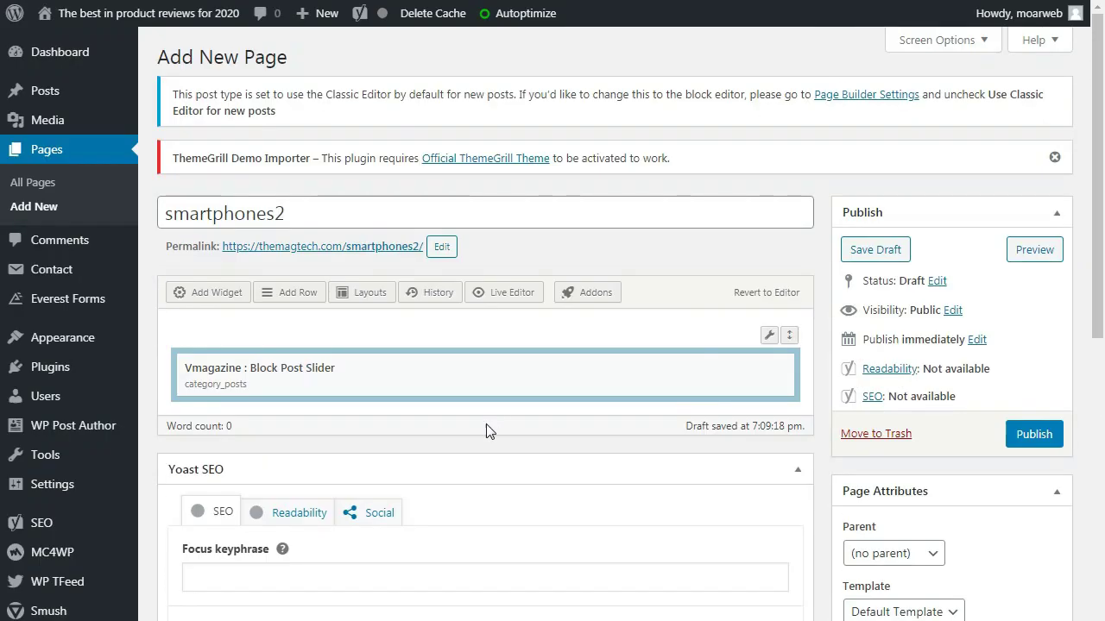
click(1027, 434)
View the published smartphones2 page on the site, check its post slider, and return to the page editor.
right_click(381, 249)
click(416, 260)
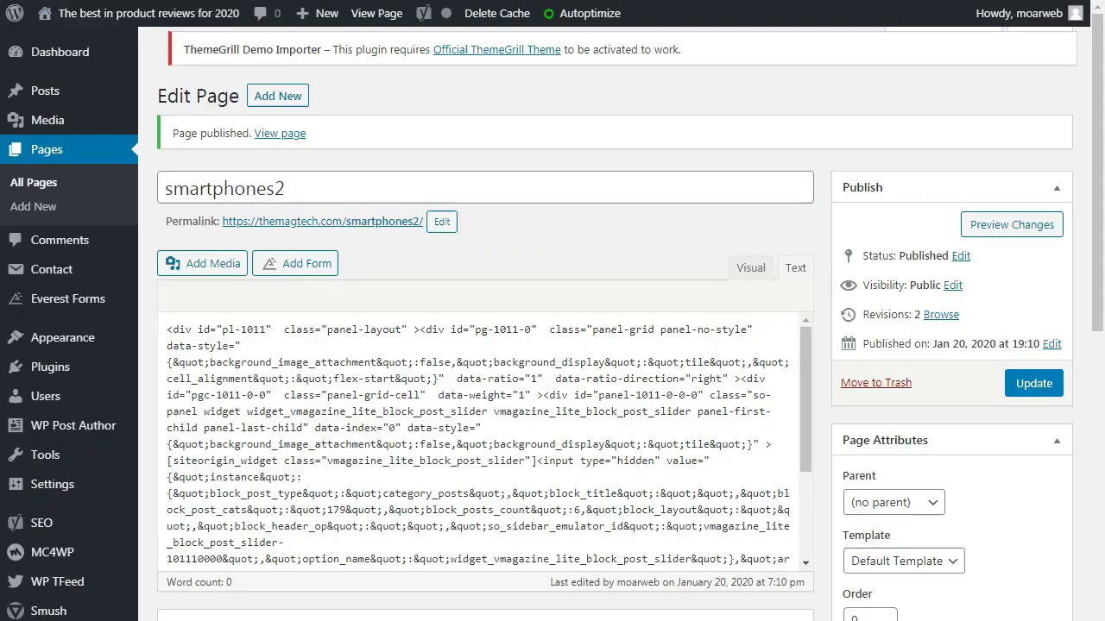
click(358, 226)
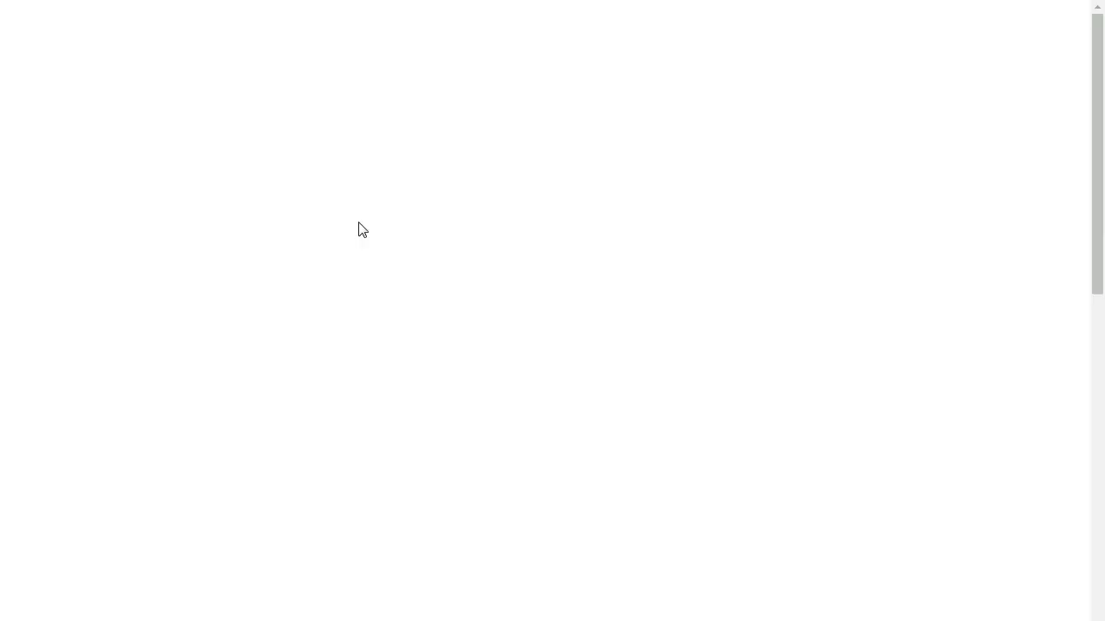
scroll(1103, 367, down, 1)
scroll(777, 424, down, 3)
scroll(305, 416, up, 3)
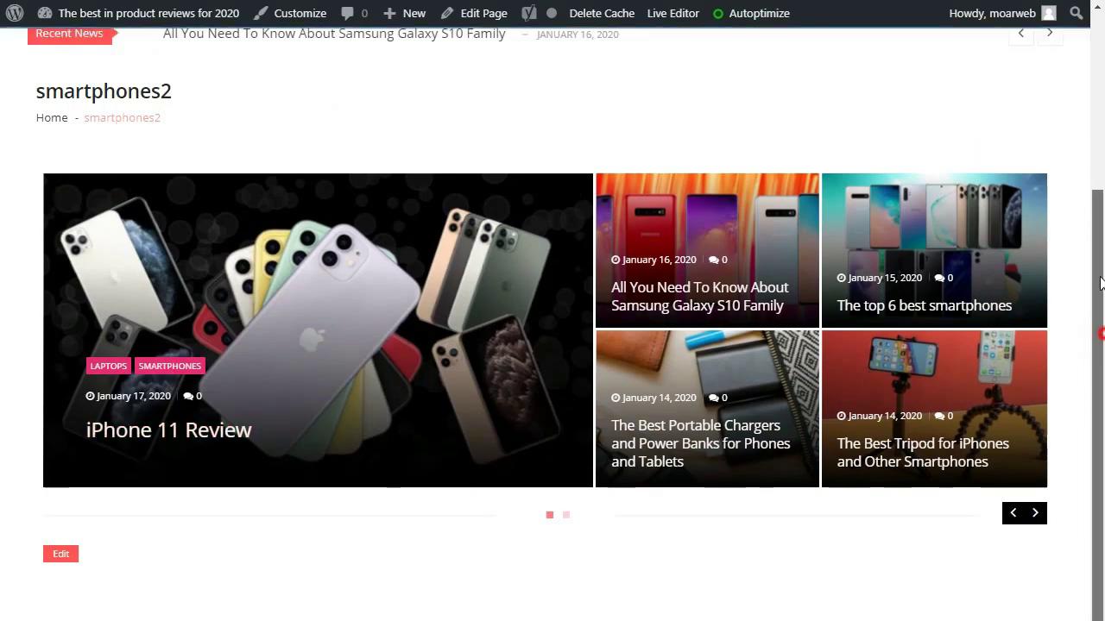
scroll(792, 530, down, 2)
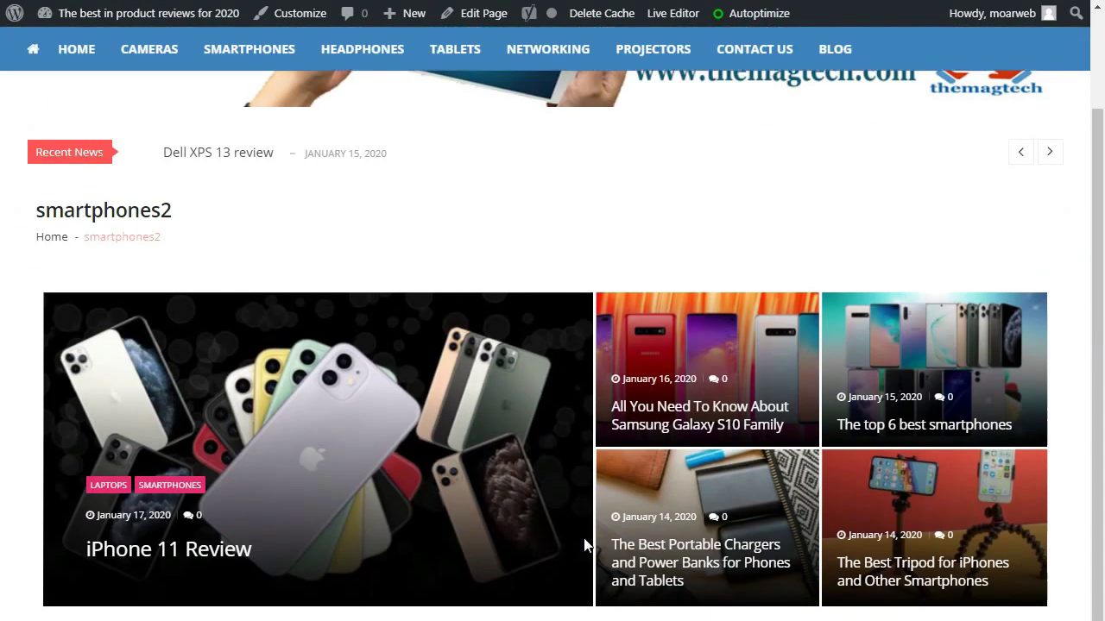
key(alt+Left)
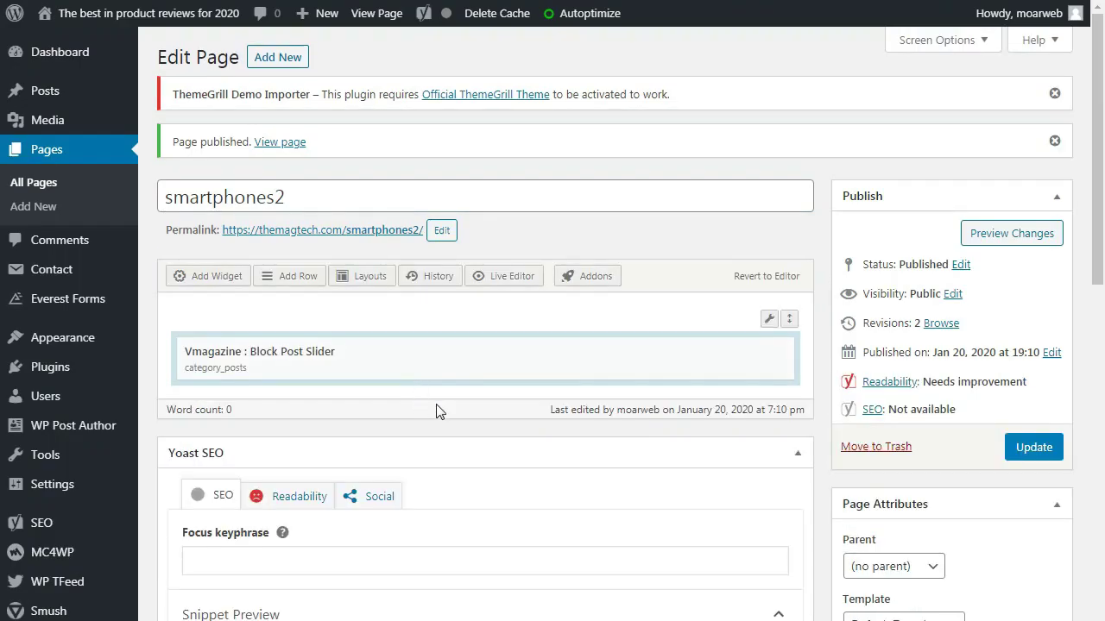
Copy the page title and create a post category named smartphones2.
double_click(174, 198)
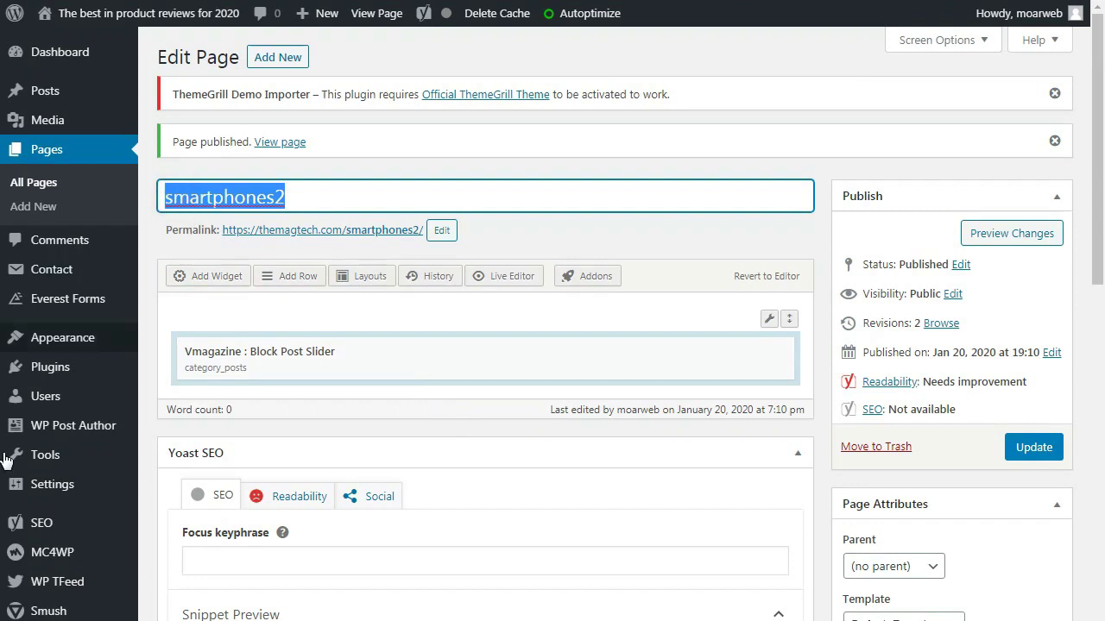
mouse_move(59, 345)
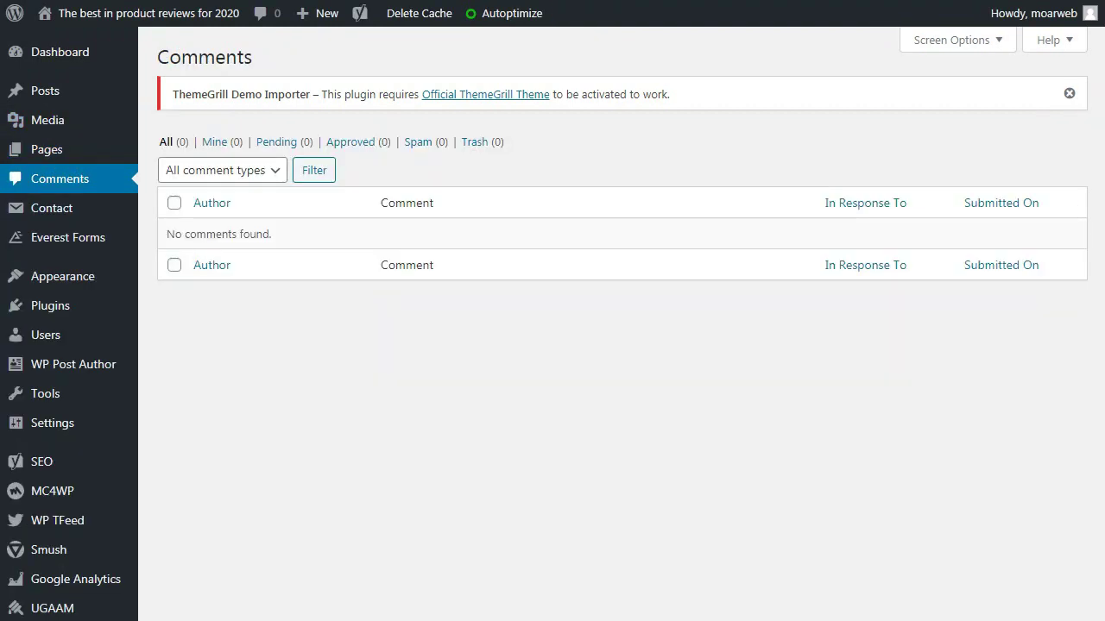
mouse_move(47, 98)
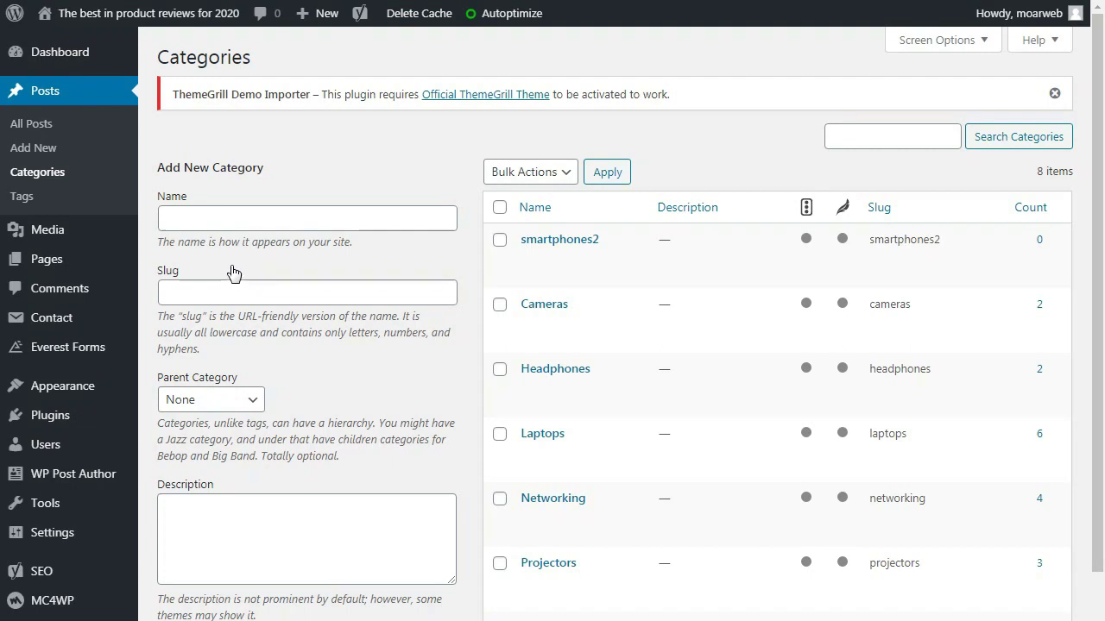
Start a new post titled dfdfdfdfdf with the body text dfdfdfd.
mouse_move(332, 19)
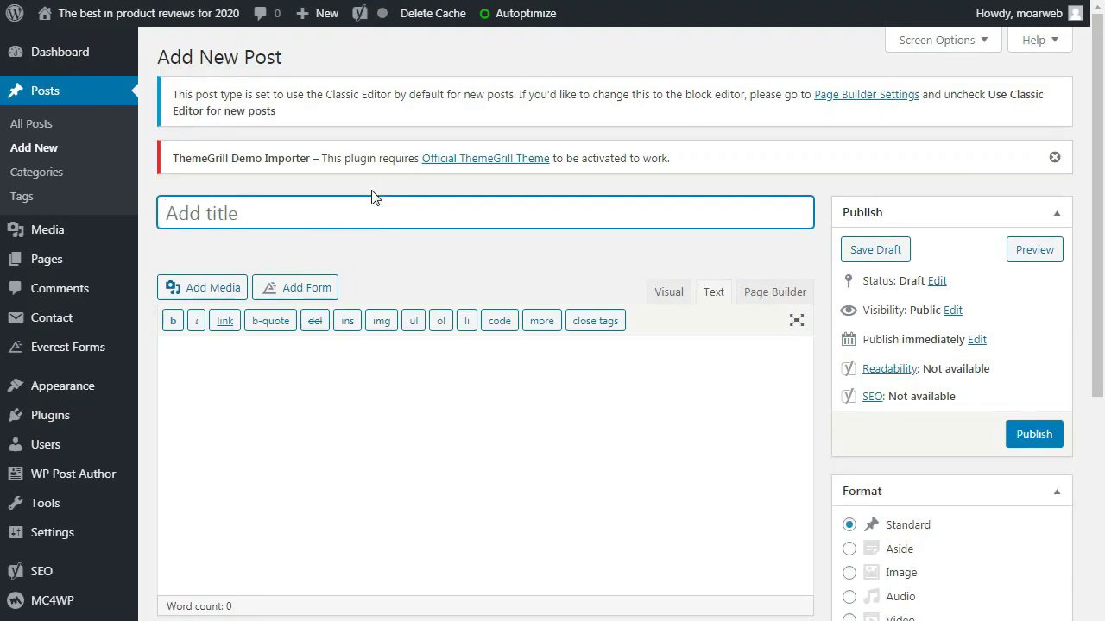
text(dfdfdfdfdf)
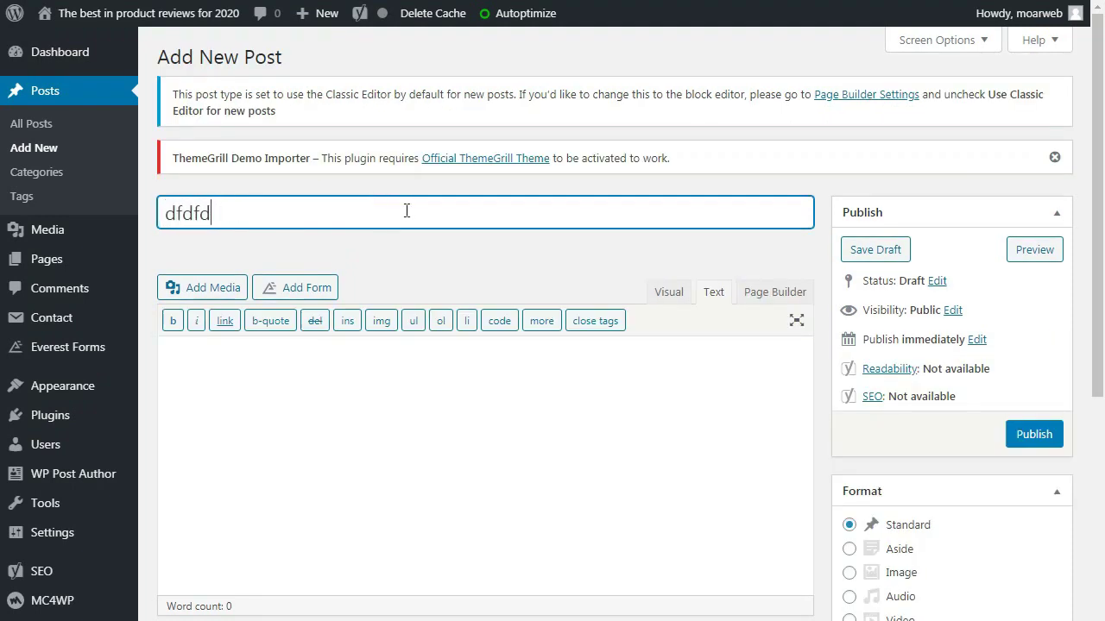
click(336, 373)
text(dfdfdfd)
key(Return)
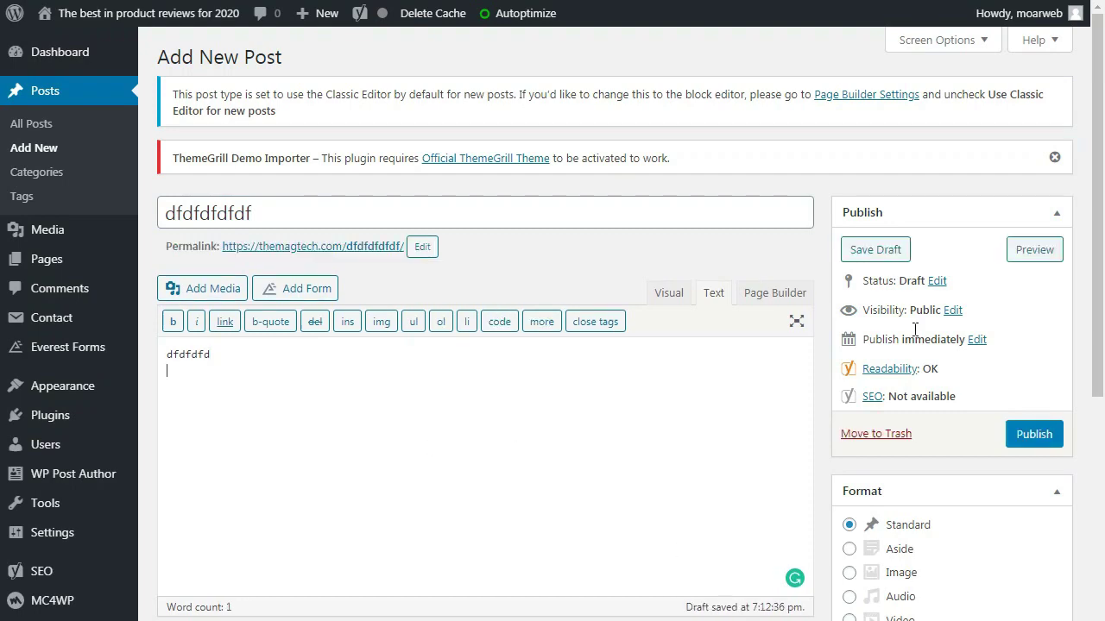
scroll(992, 364, down, 6)
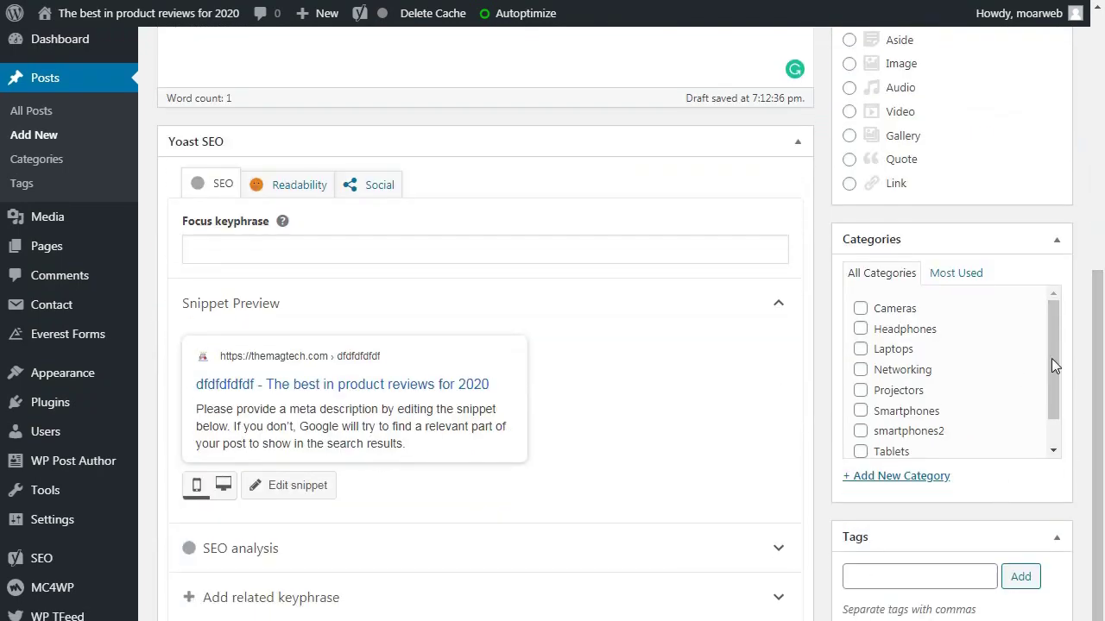
drag(1052, 330, 1048, 286)
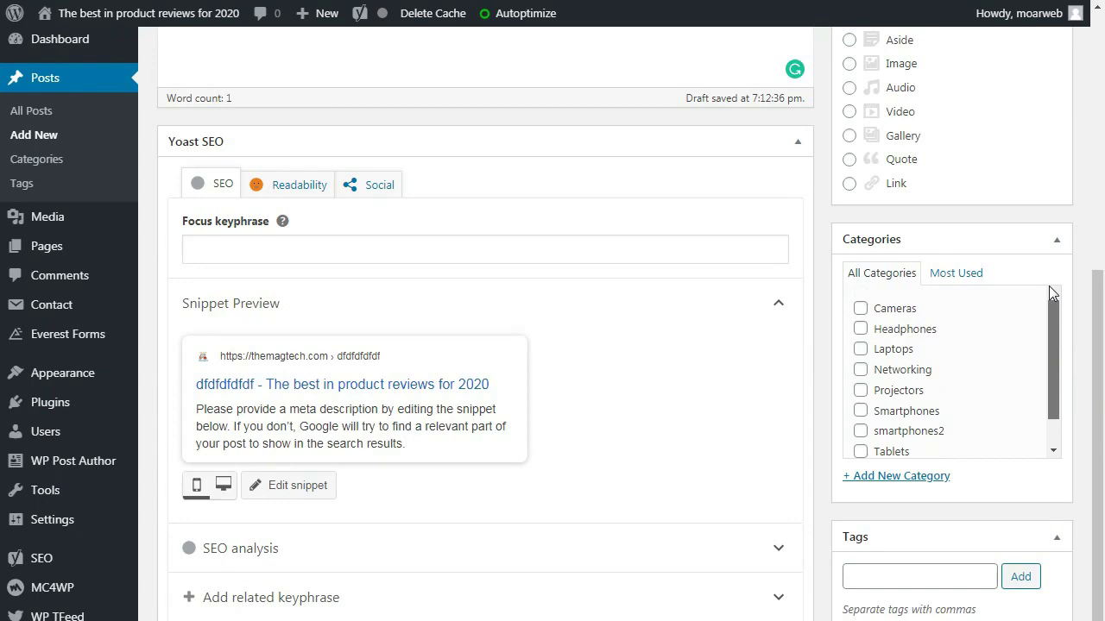
drag(1052, 319, 1098, 209)
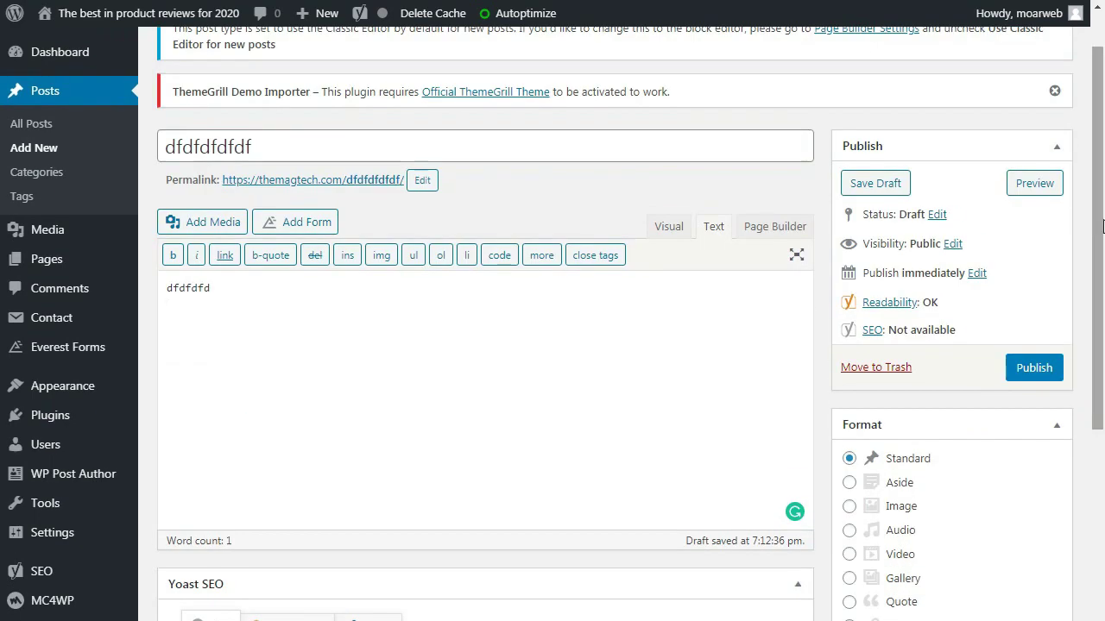
click(643, 437)
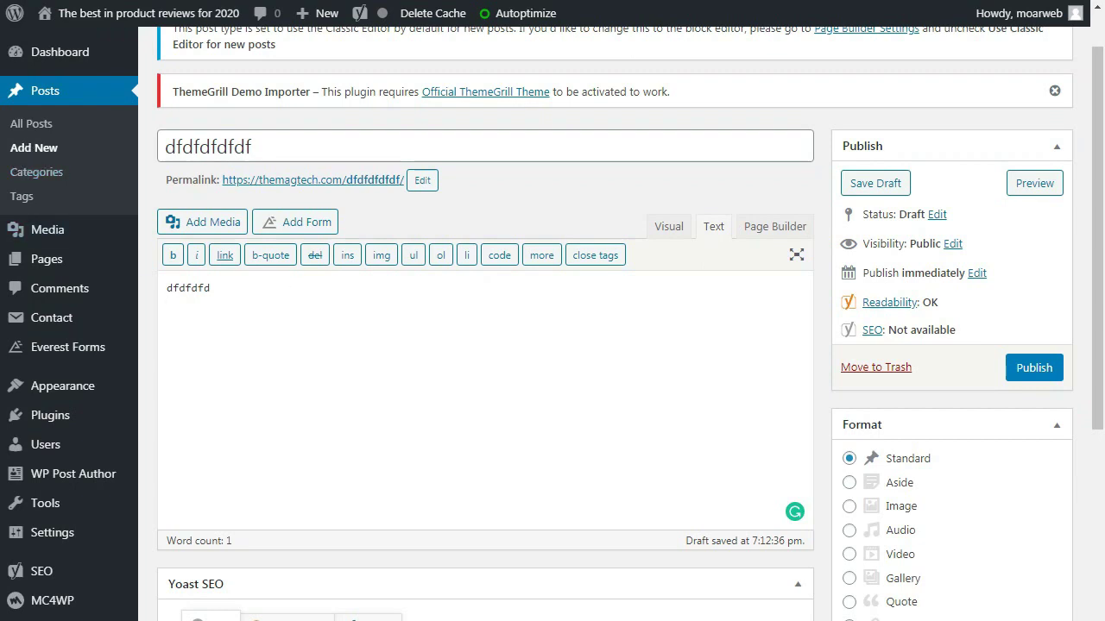
mouse_move(99, 160)
mouse_down()
mouse_move(13, 164)
mouse_move(60, 177)
mouse_up()
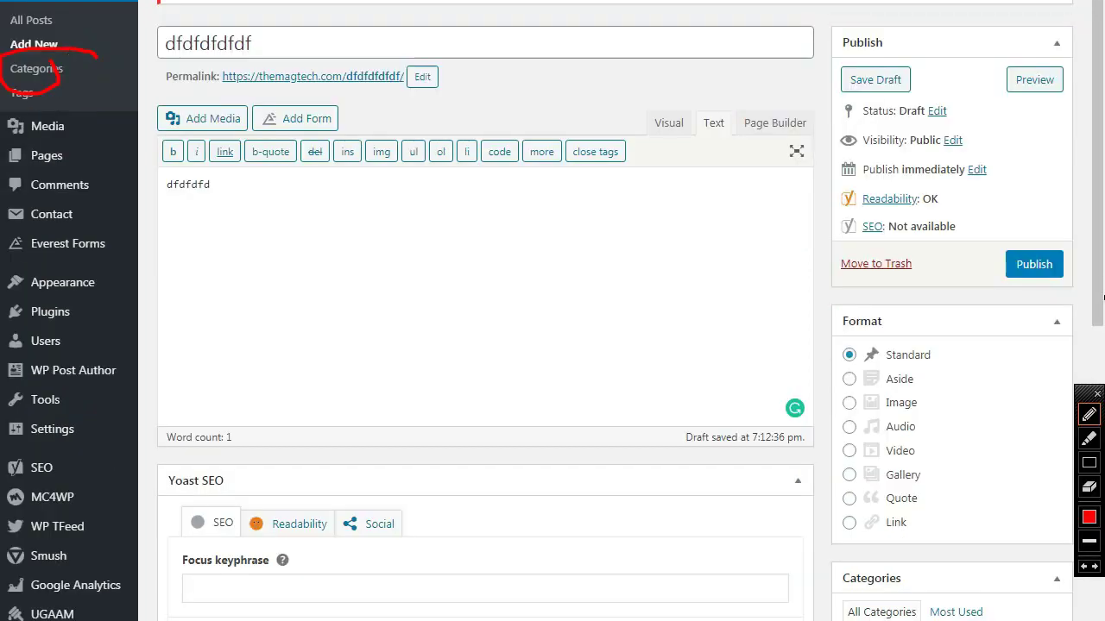
mouse_move(1018, 463)
mouse_down()
mouse_move(947, 592)
mouse_move(956, 584)
mouse_up()
key(Escape)
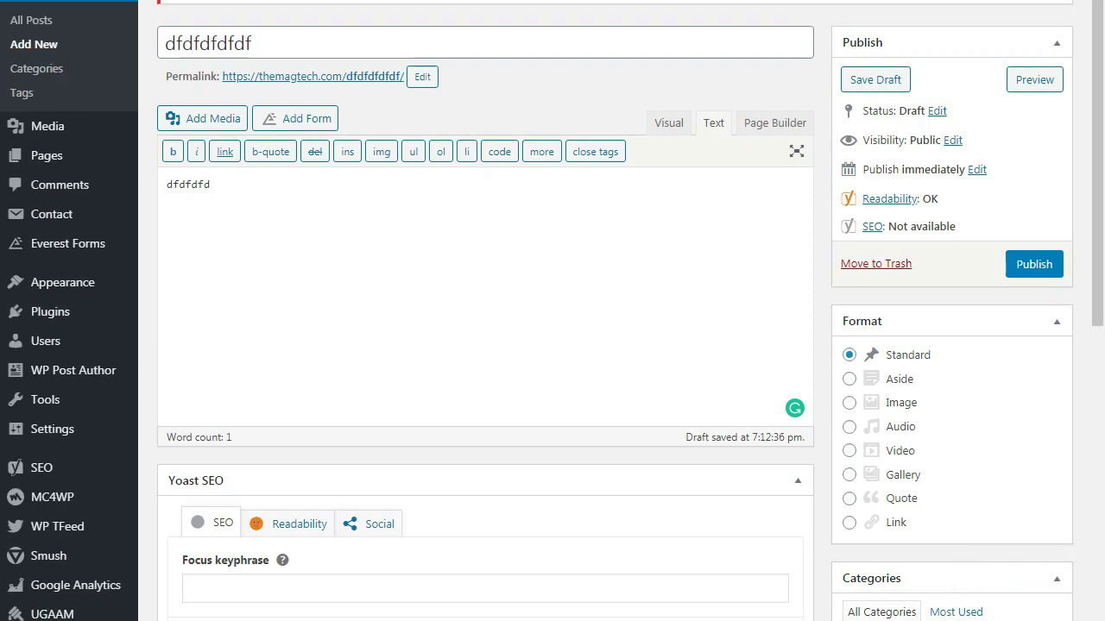
Assign the new post to the smartphones2 category.
scroll(1103, 334, down, 5)
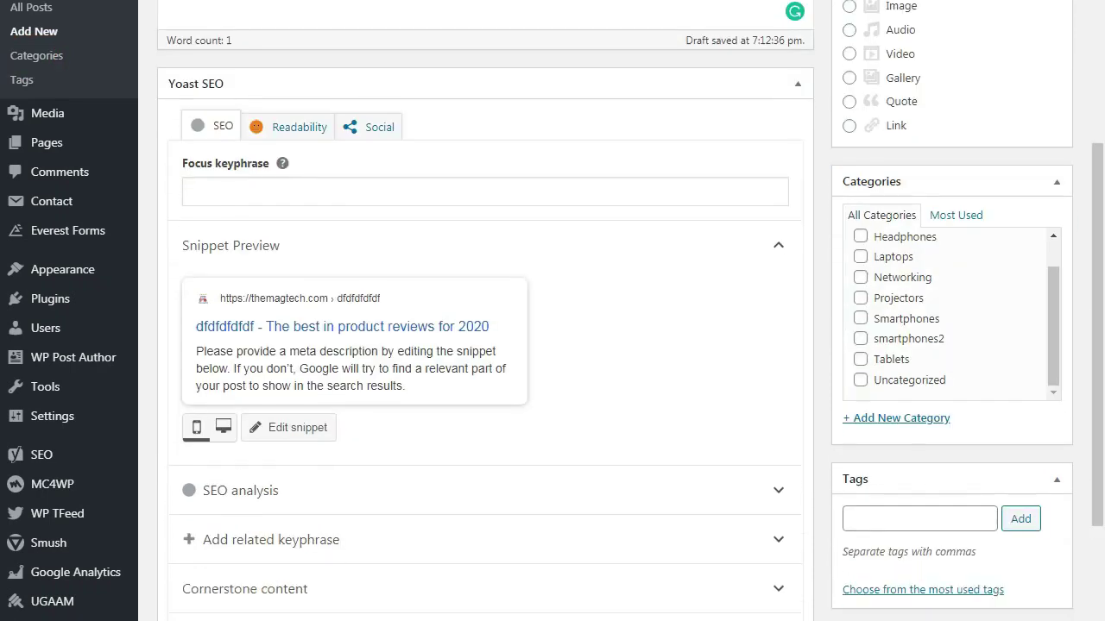
key(ctrl+shift+d)
mouse_move(978, 396)
mouse_down()
mouse_move(853, 397)
mouse_move(1069, 377)
mouse_up()
key(ctrl+shift+d)
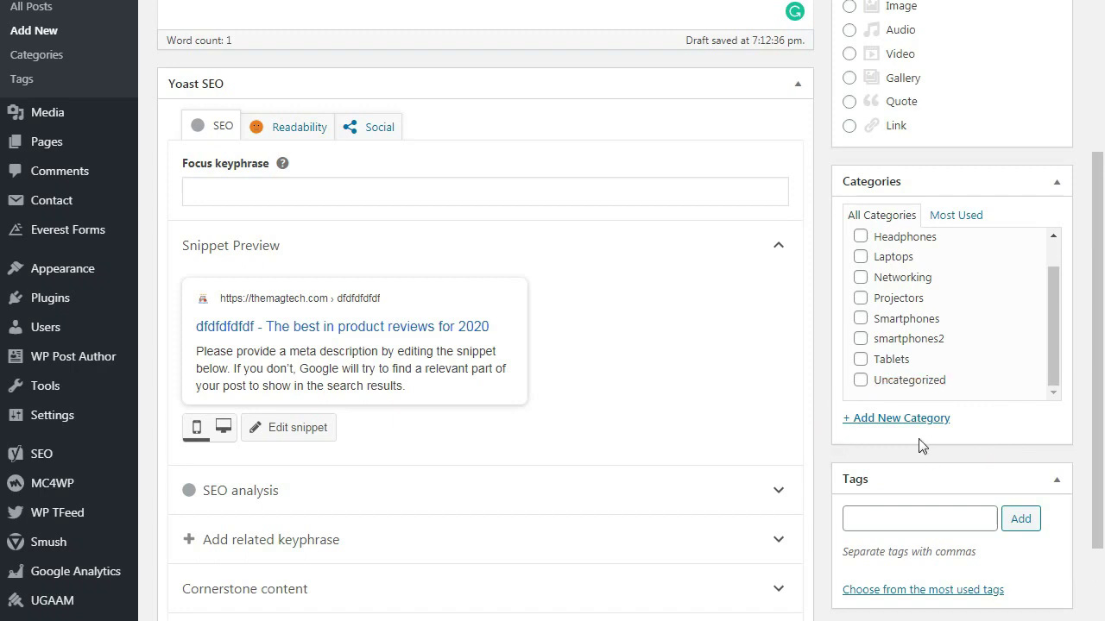
click(861, 339)
drag(1054, 316, 1044, 261)
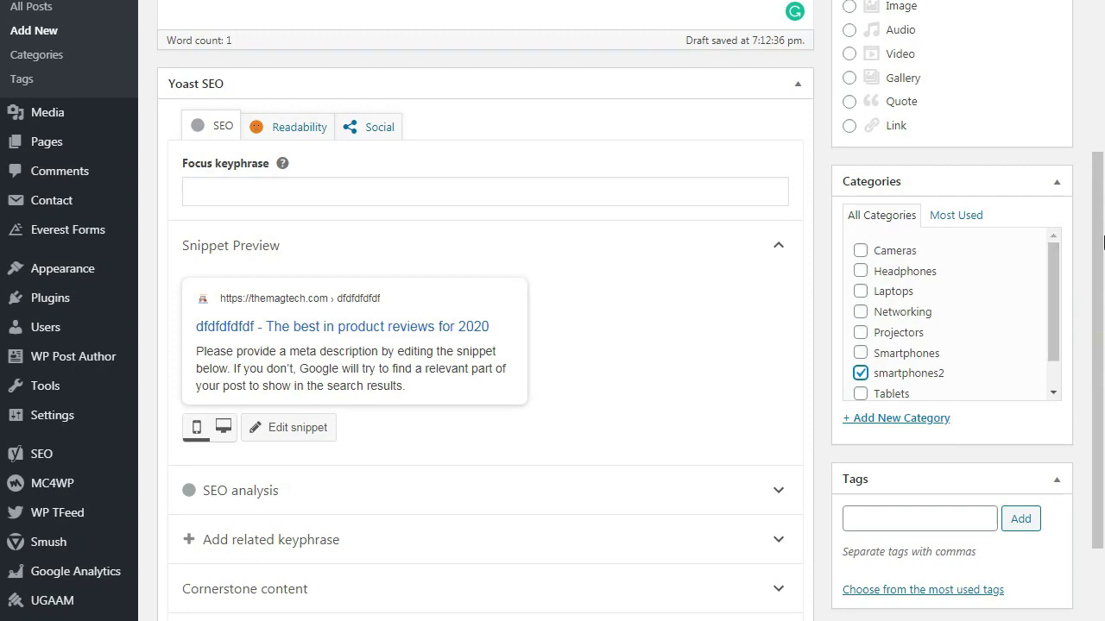
Examine the post's Yoast SEO section, including the focus keyphrase field and the snippet preview.
scroll(1087, 210, down, 2)
scroll(1088, 247, up, 1)
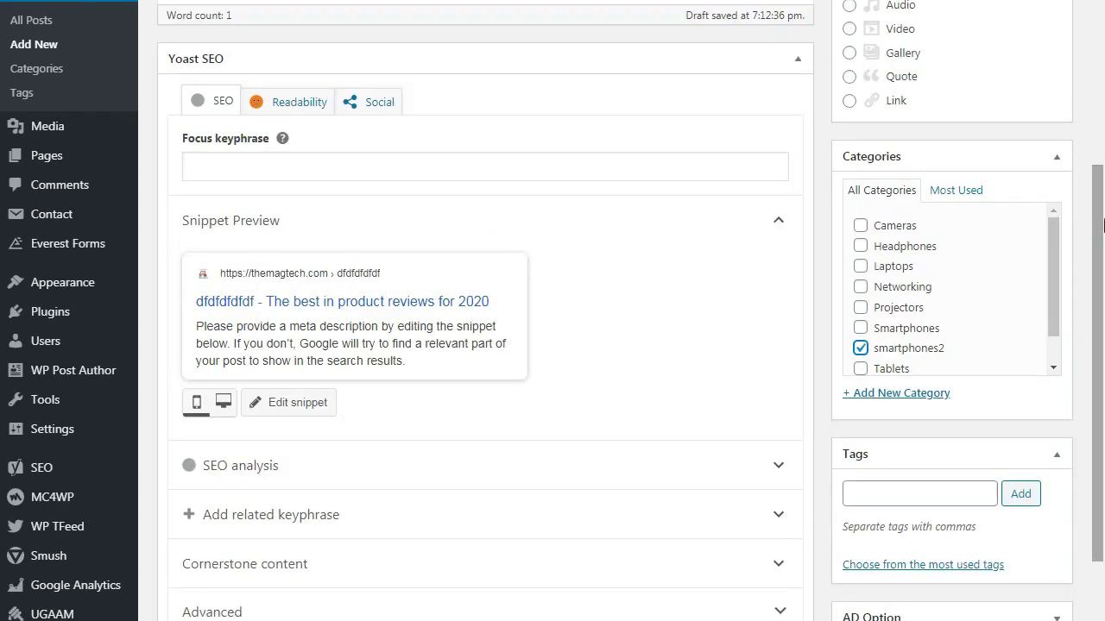
click(208, 59)
click(224, 60)
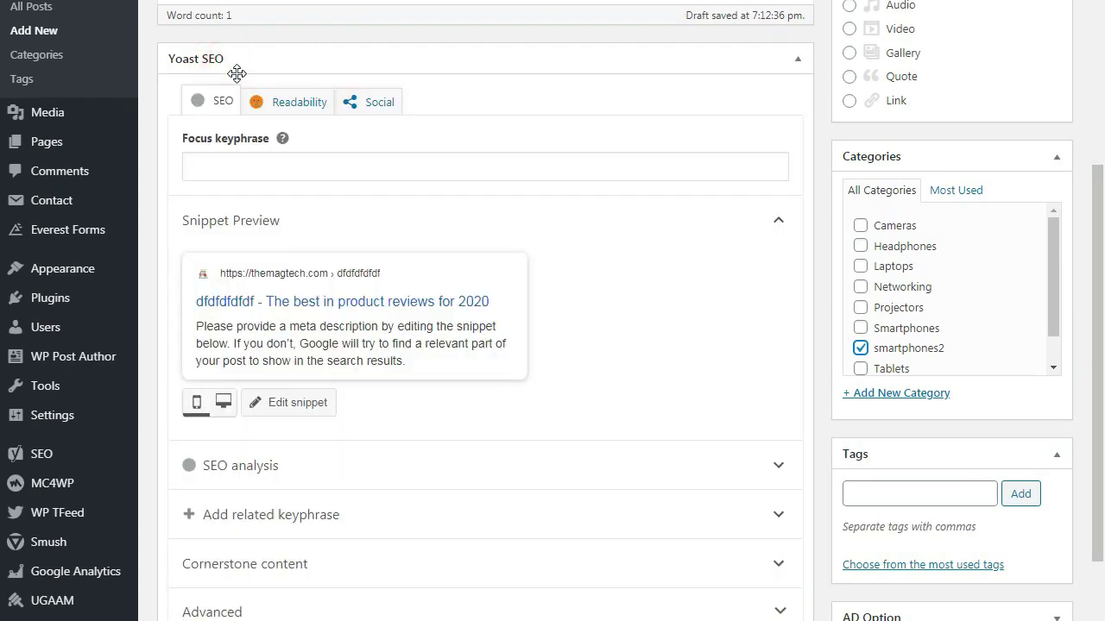
scroll(247, 79, up, 1)
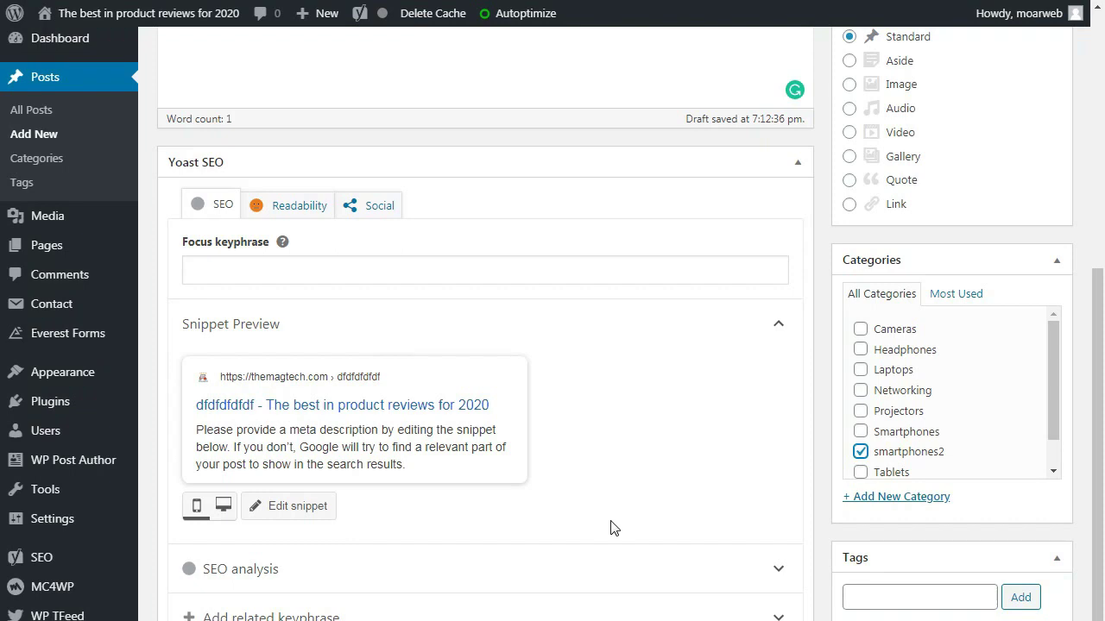
click(213, 268)
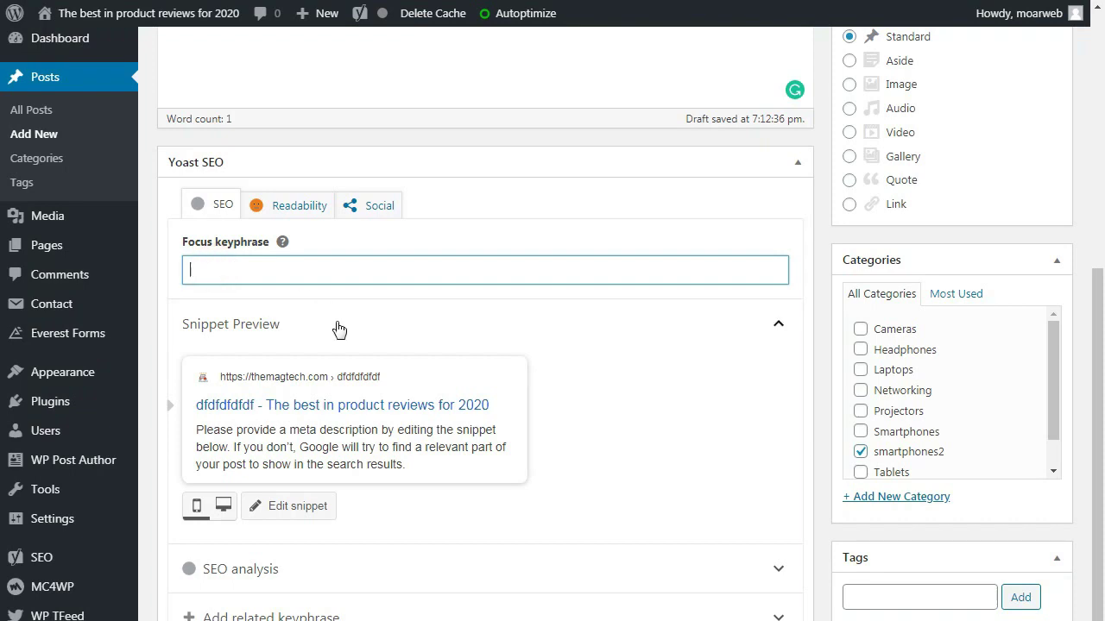
drag(1093, 284, 1103, 320)
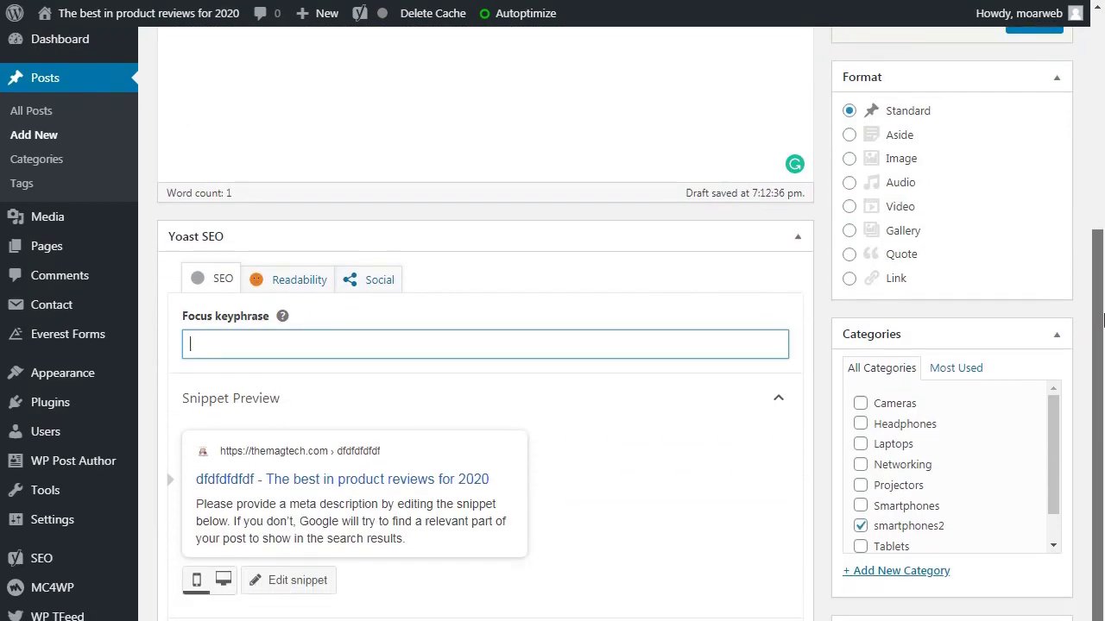
click(275, 349)
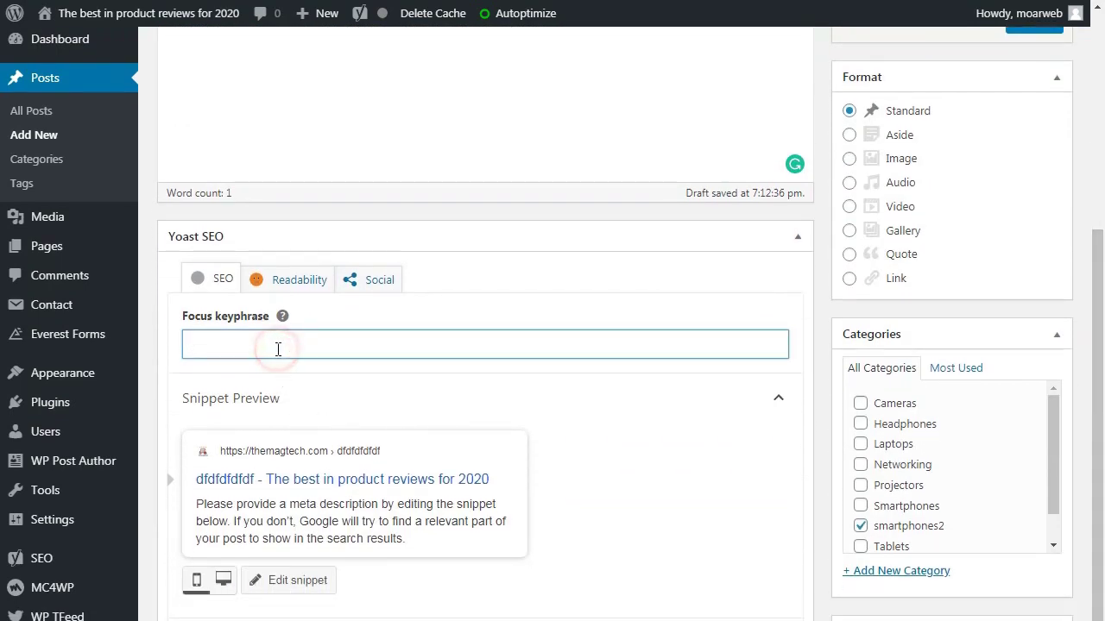
drag(1103, 341, 1103, 473)
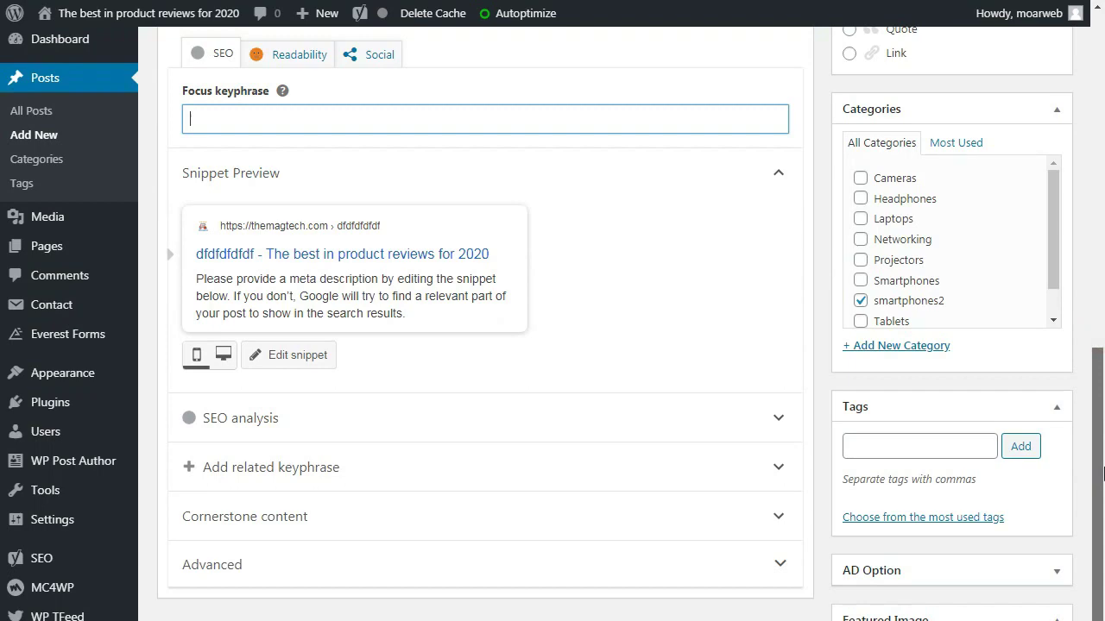
drag(1103, 473, 1079, 188)
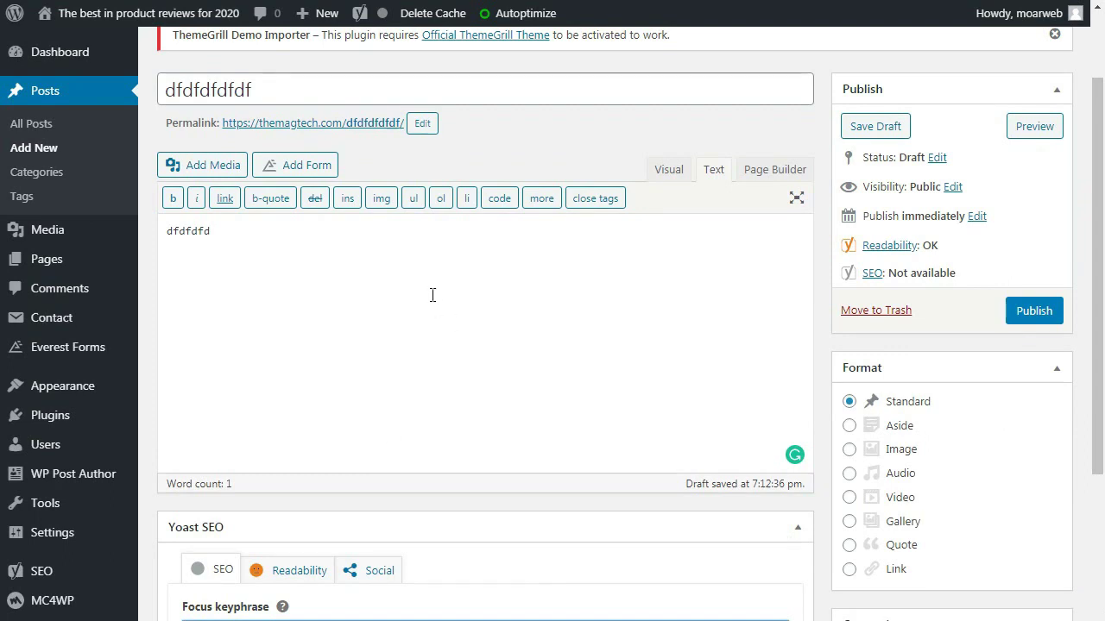
Publish the post and open the smartphones2 page for editing.
click(1031, 315)
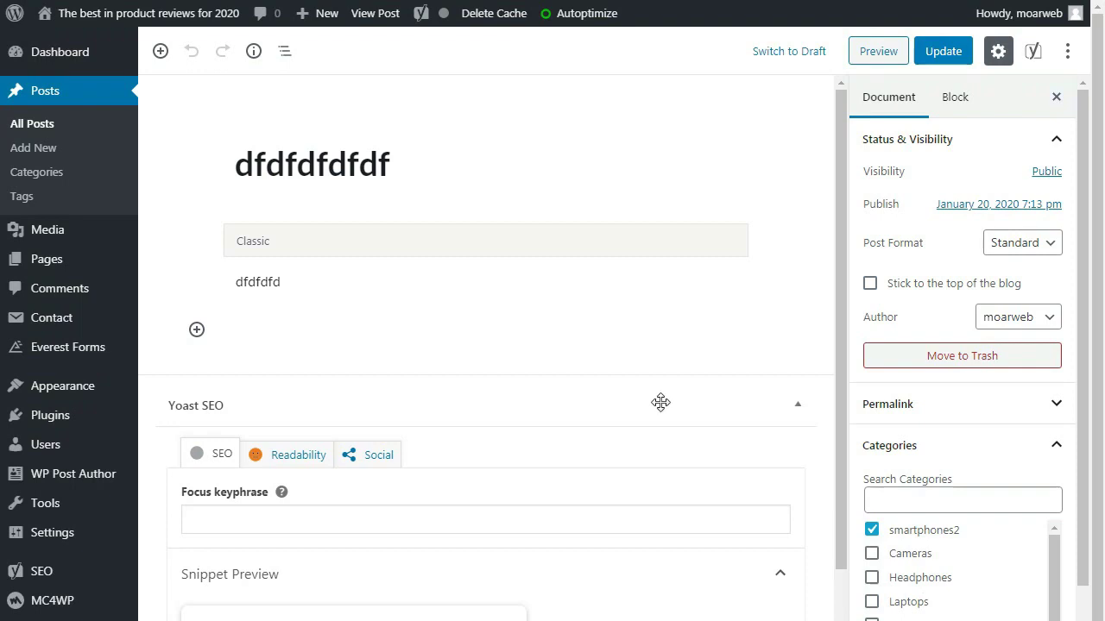
click(51, 264)
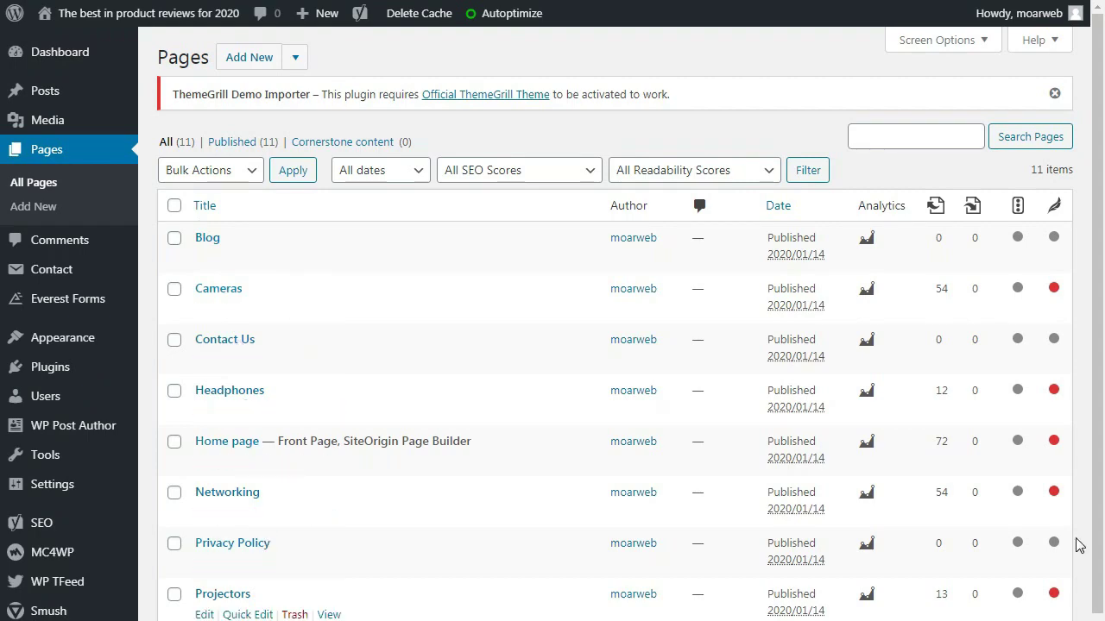
scroll(1074, 545, down, 2)
click(203, 572)
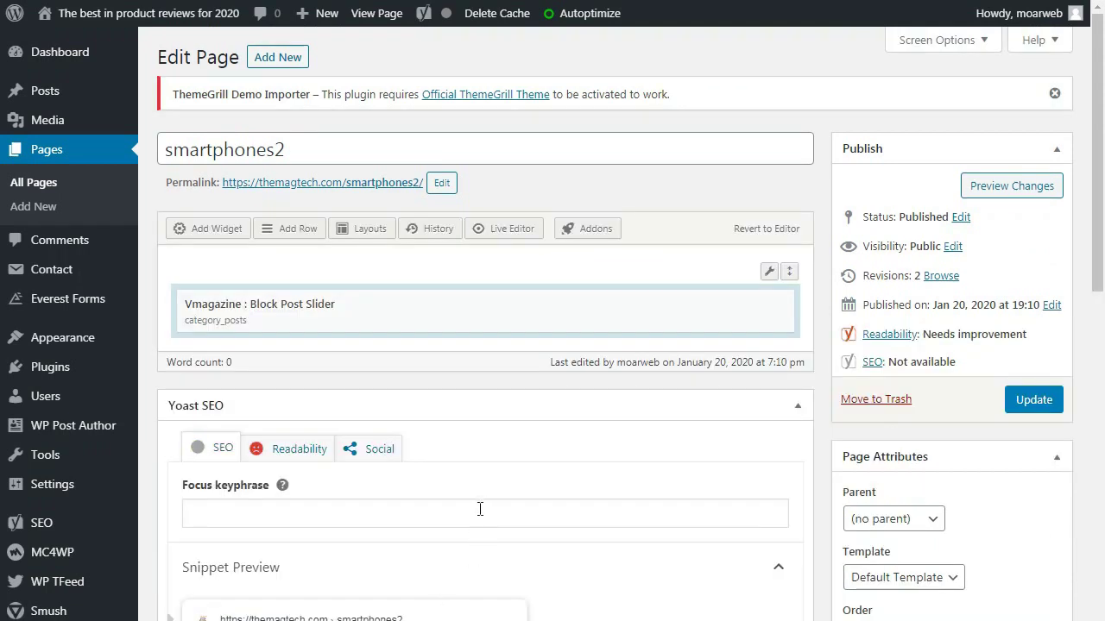
Open the Block Post Slider widget's settings, go through its category choices, and close the settings.
click(691, 305)
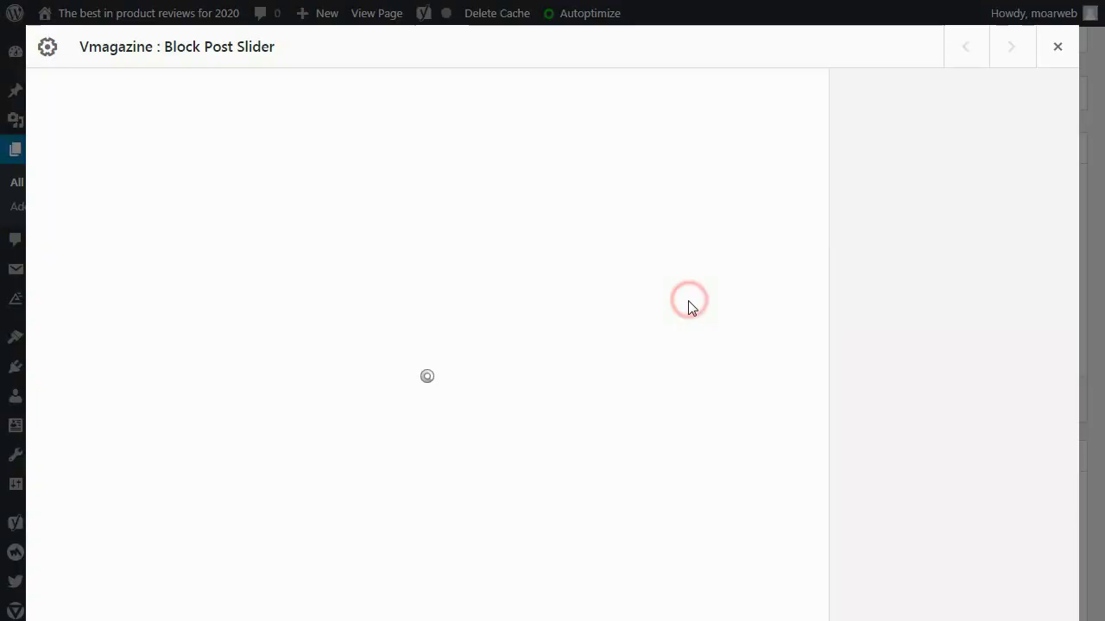
click(377, 323)
click(384, 500)
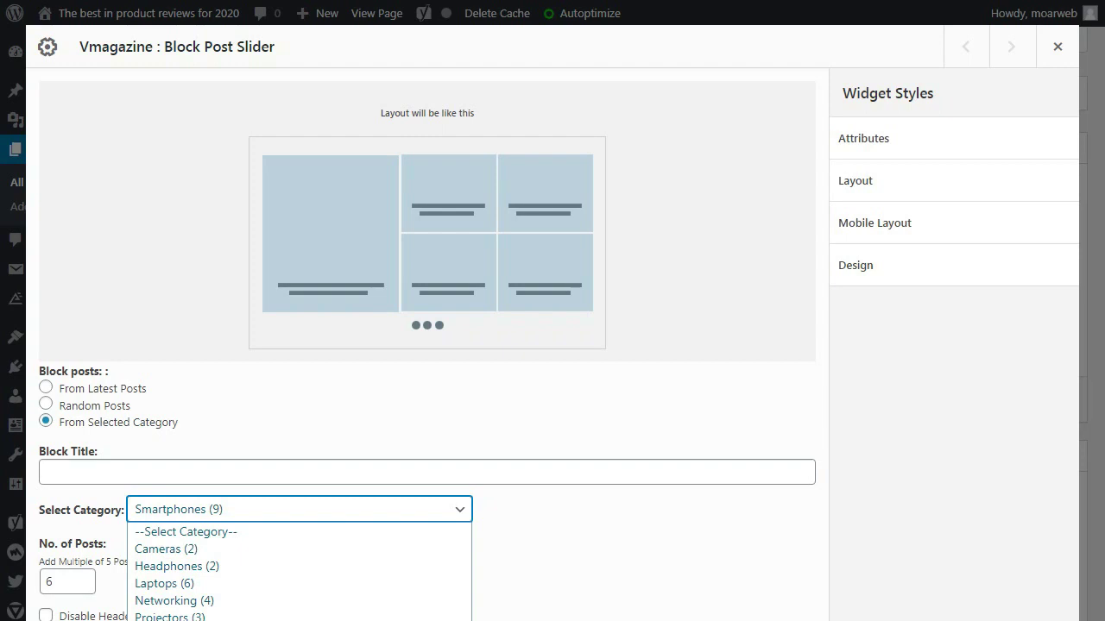
scroll(432, 345, down, 1)
click(956, 607)
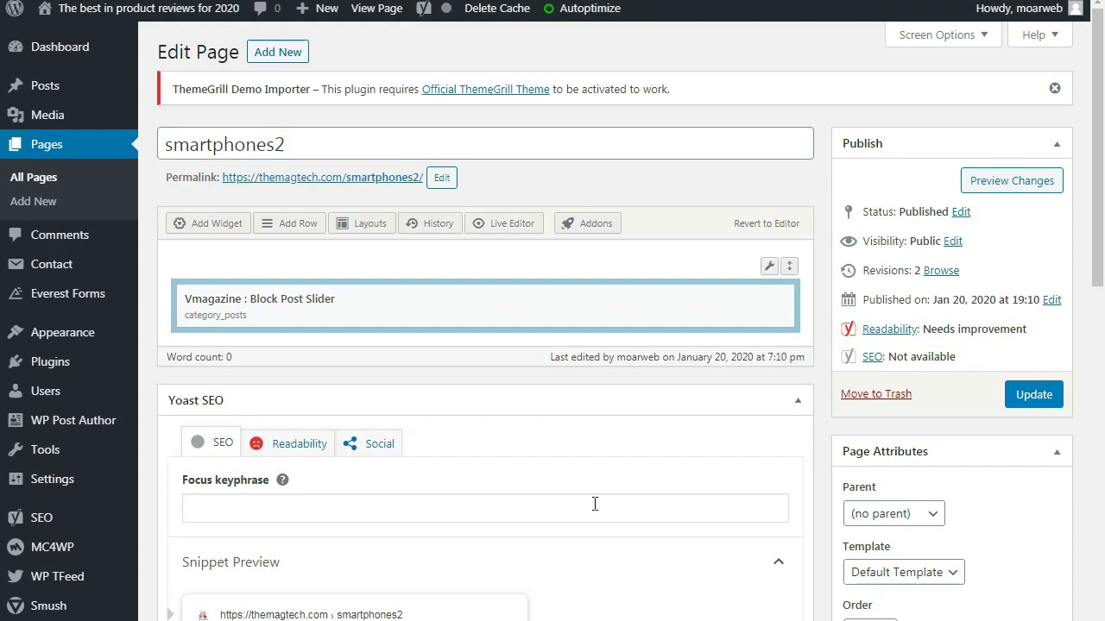
Add a two-column row below the Block Post Slider, with the left column wider than the right.
click(291, 226)
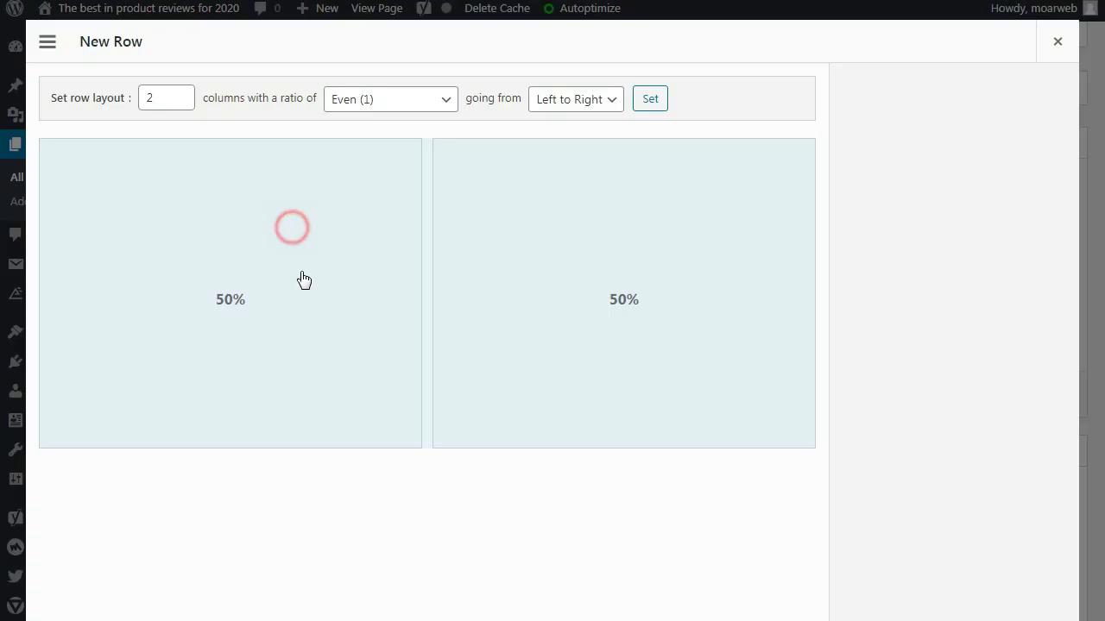
drag(426, 257, 504, 276)
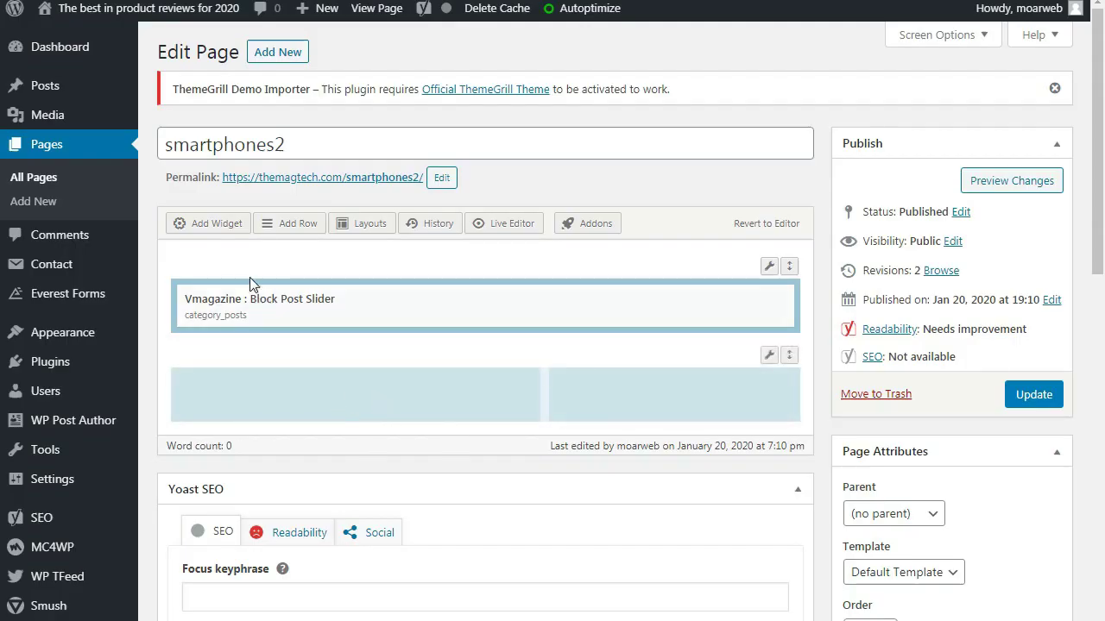
click(223, 225)
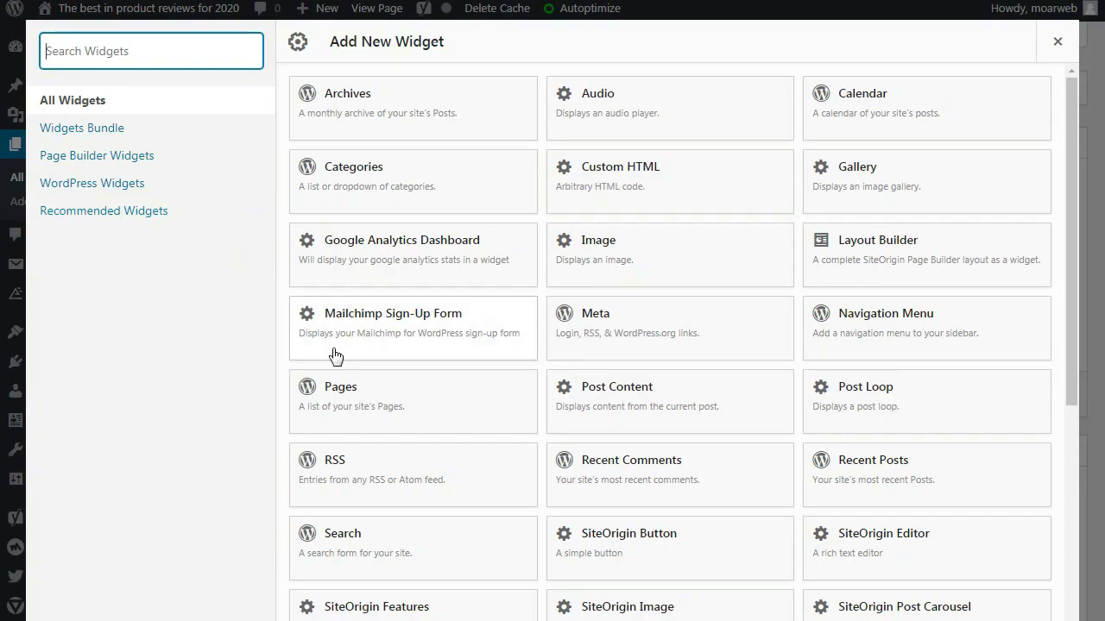
scroll(670, 346, down, 5)
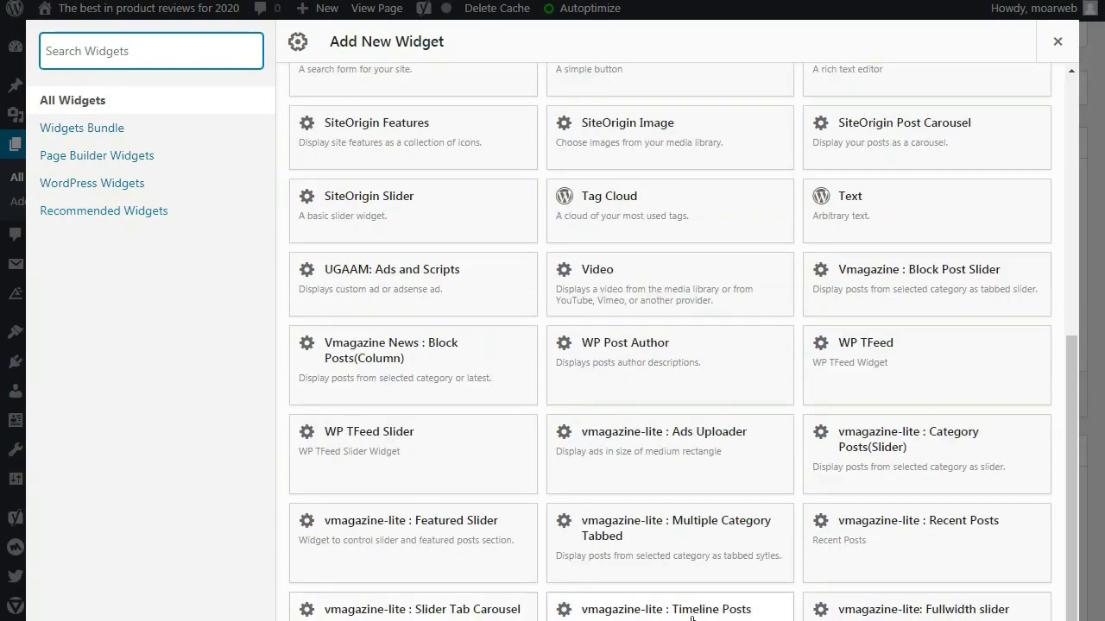
click(687, 612)
drag(429, 347, 388, 408)
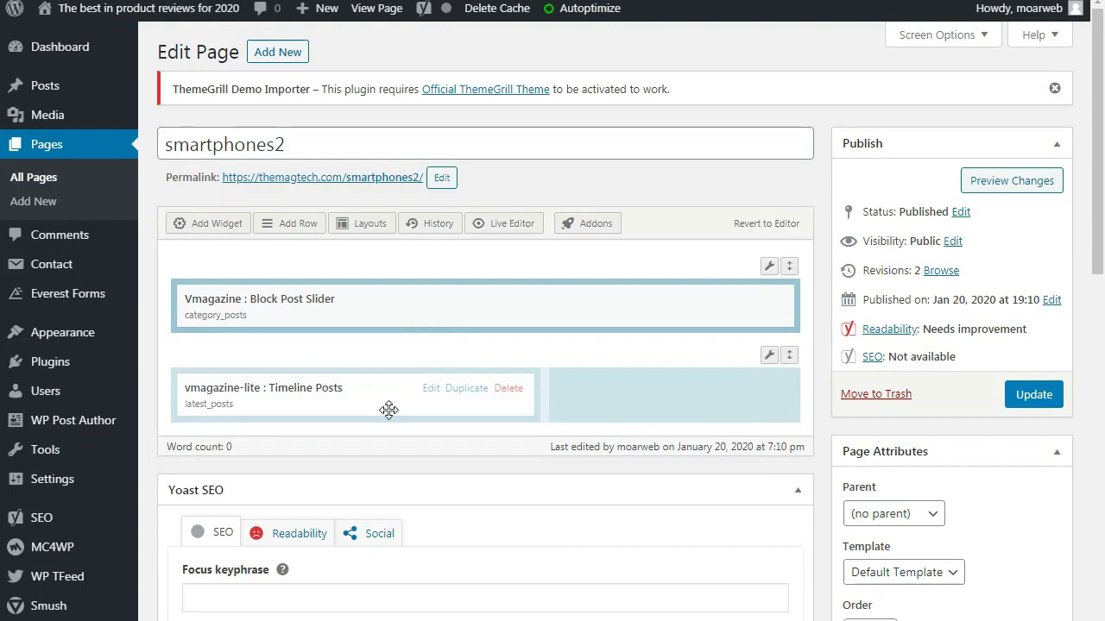
click(429, 391)
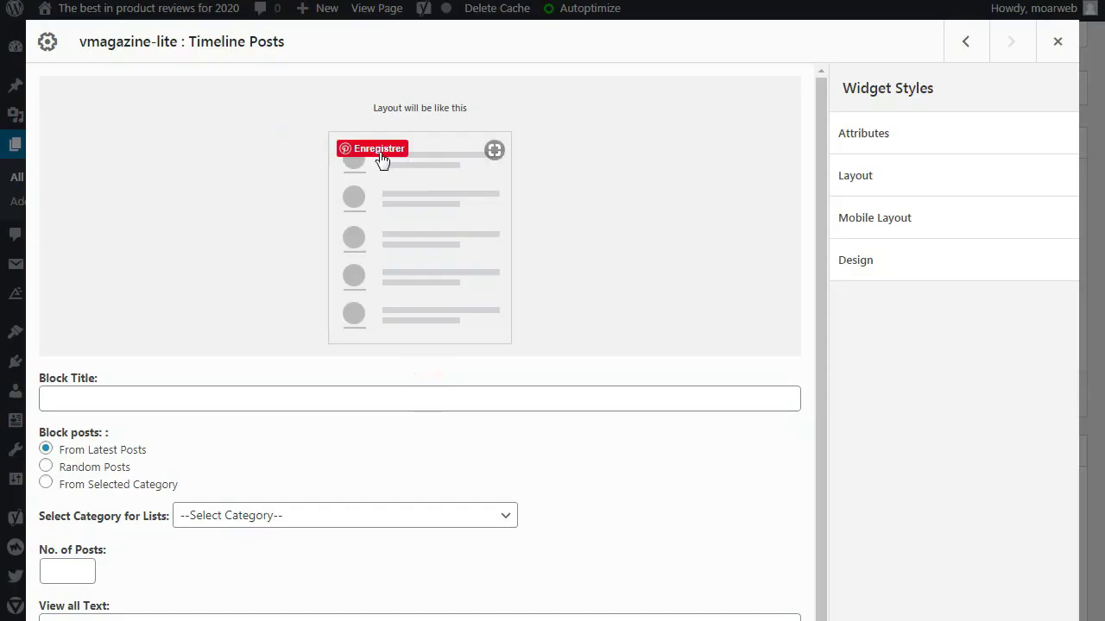
key(Escape)
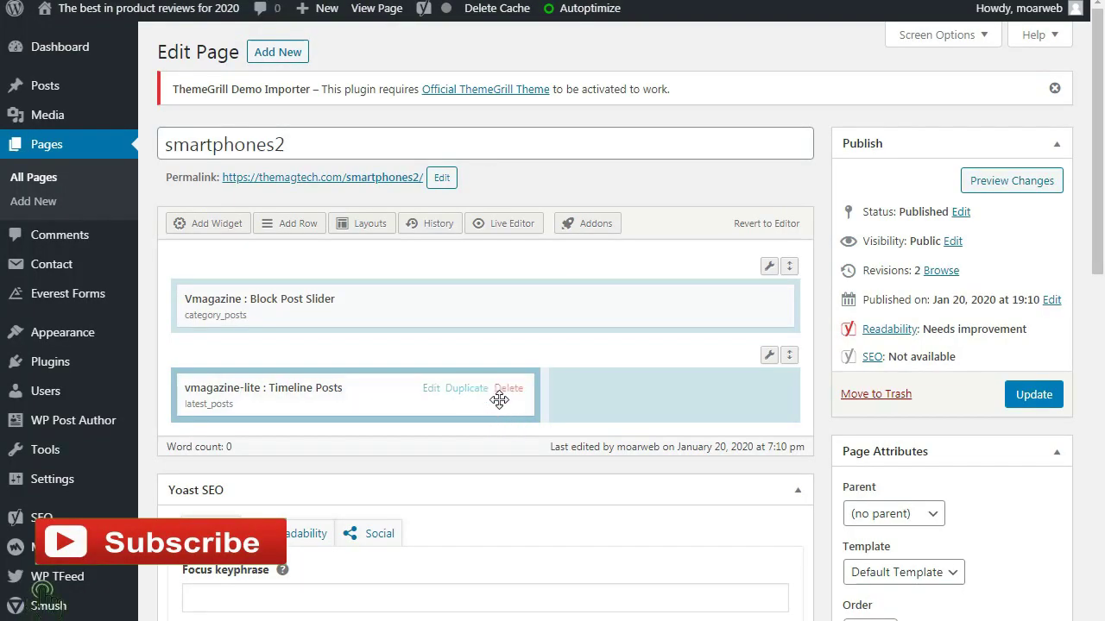
click(510, 388)
Add a Vmagazine News : Block Posts(Column) widget to the left column of the new row.
click(214, 223)
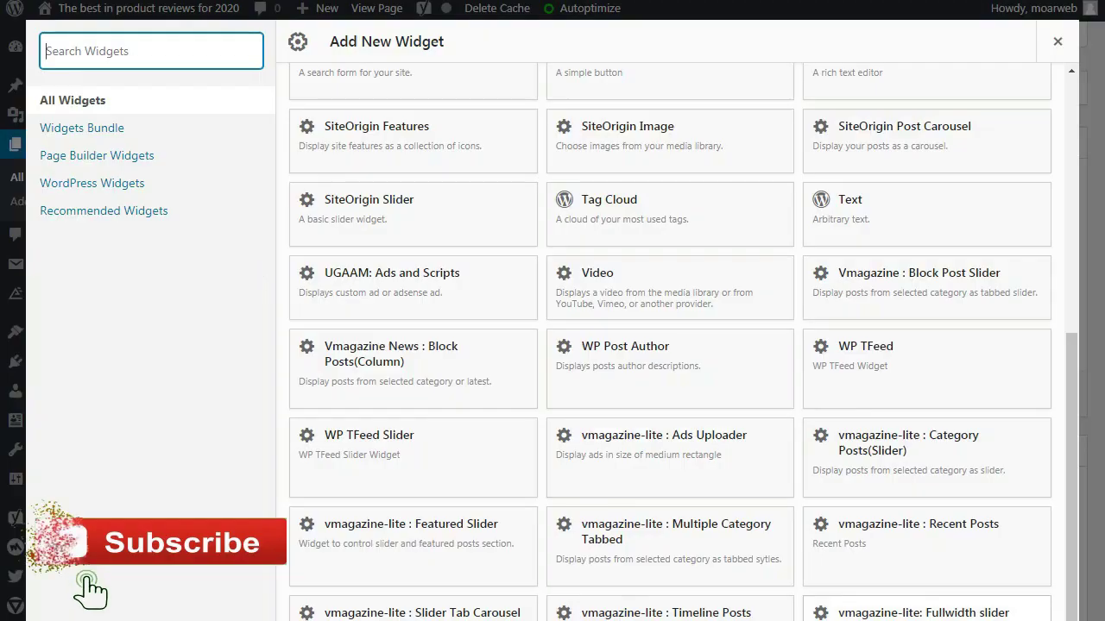
scroll(670, 345, up, 1)
scroll(669, 345, up, 1)
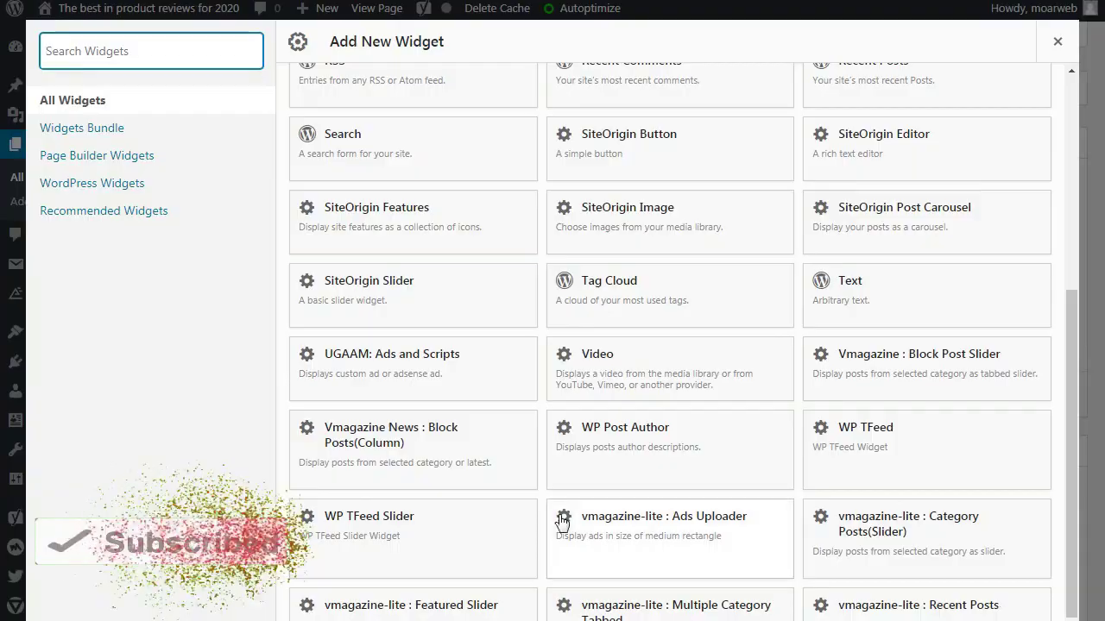
click(408, 440)
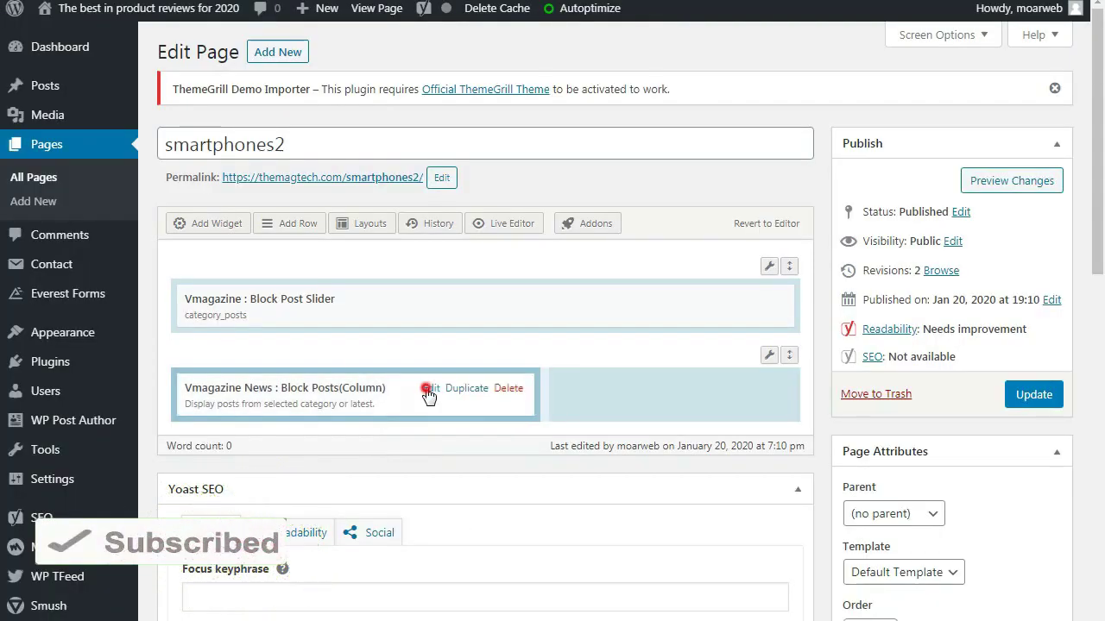
Set the Block Posts(Column) widget to show posts from the selected category Smartphones and close its settings.
click(425, 387)
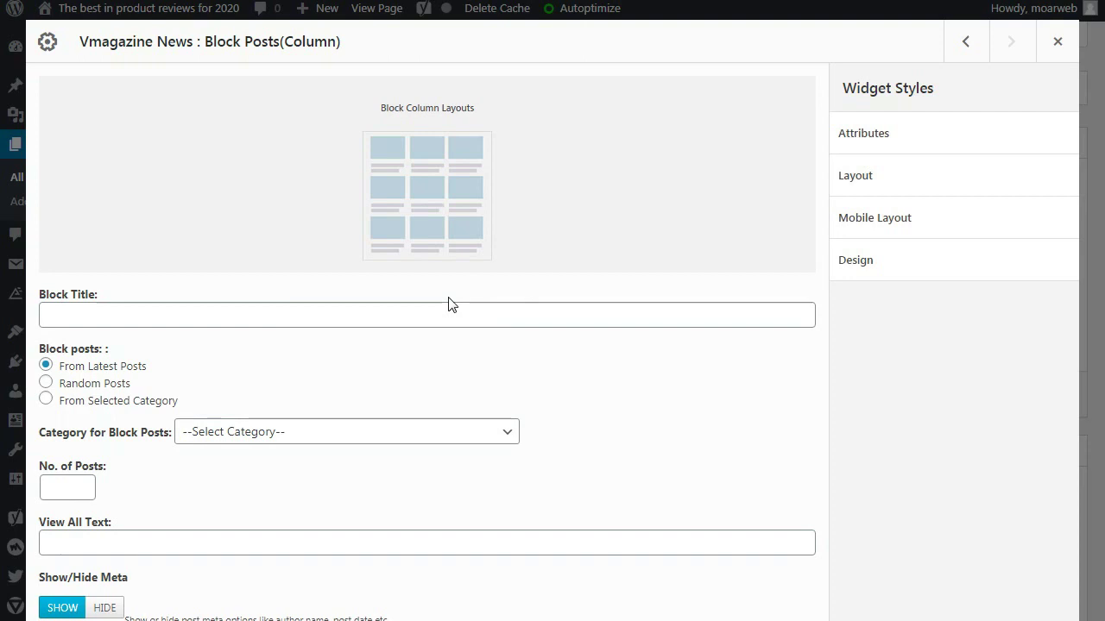
click(49, 489)
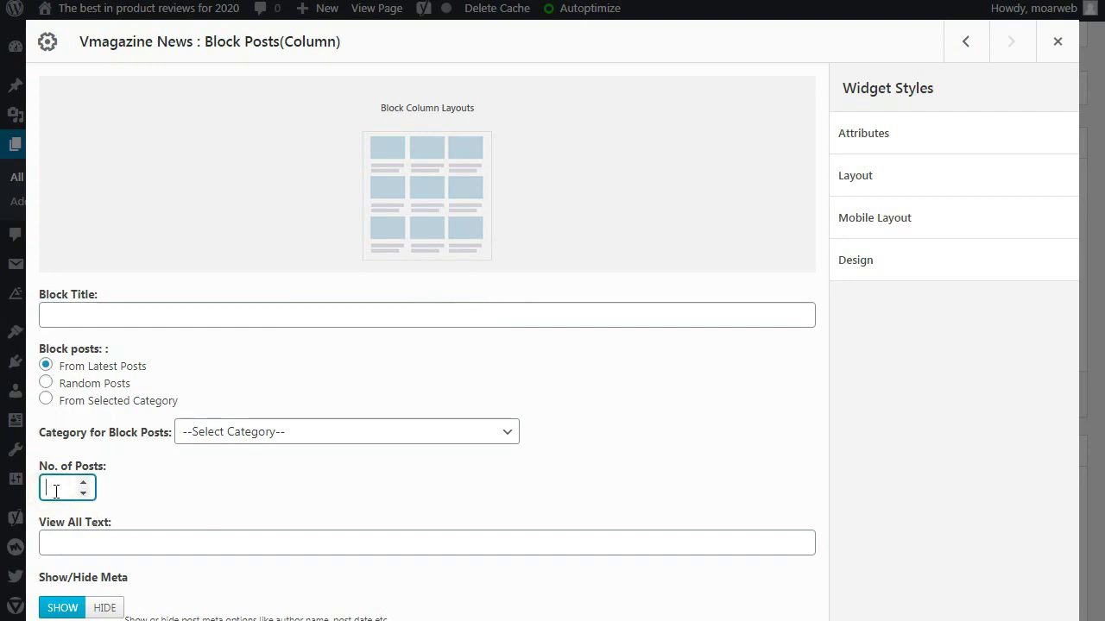
click(103, 410)
click(283, 432)
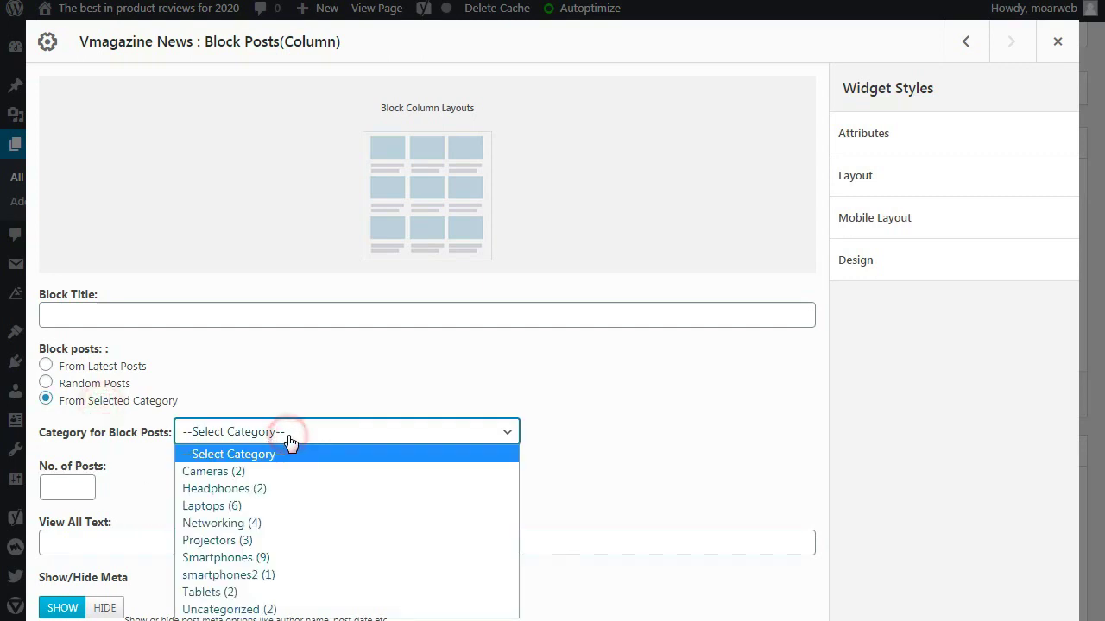
click(281, 561)
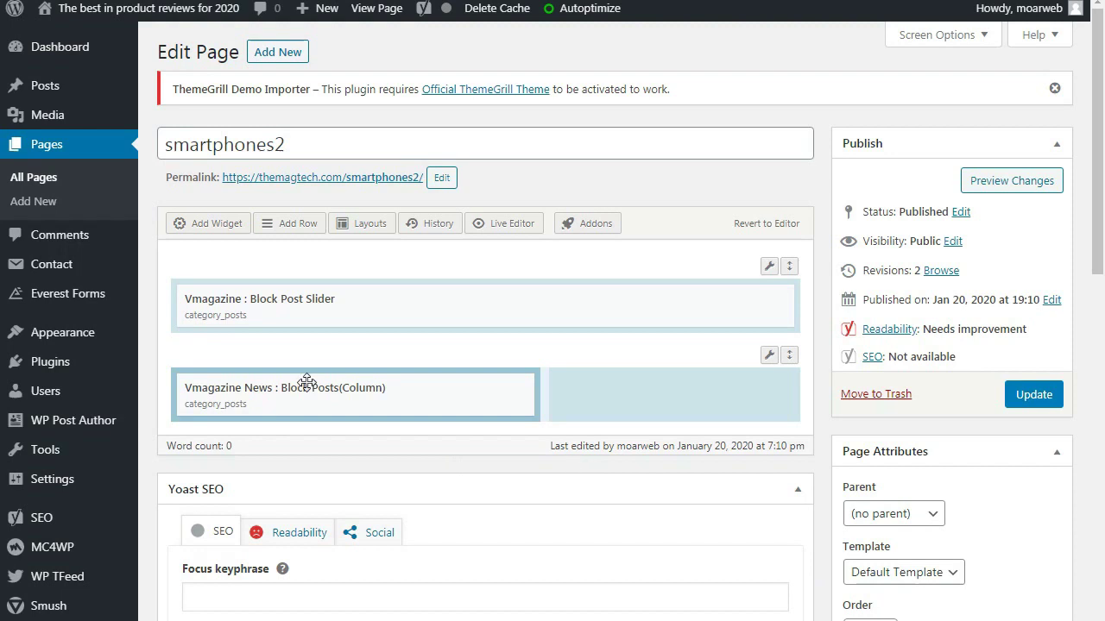
Update the smartphones2 page and look through the live page to check the block posts column.
click(643, 385)
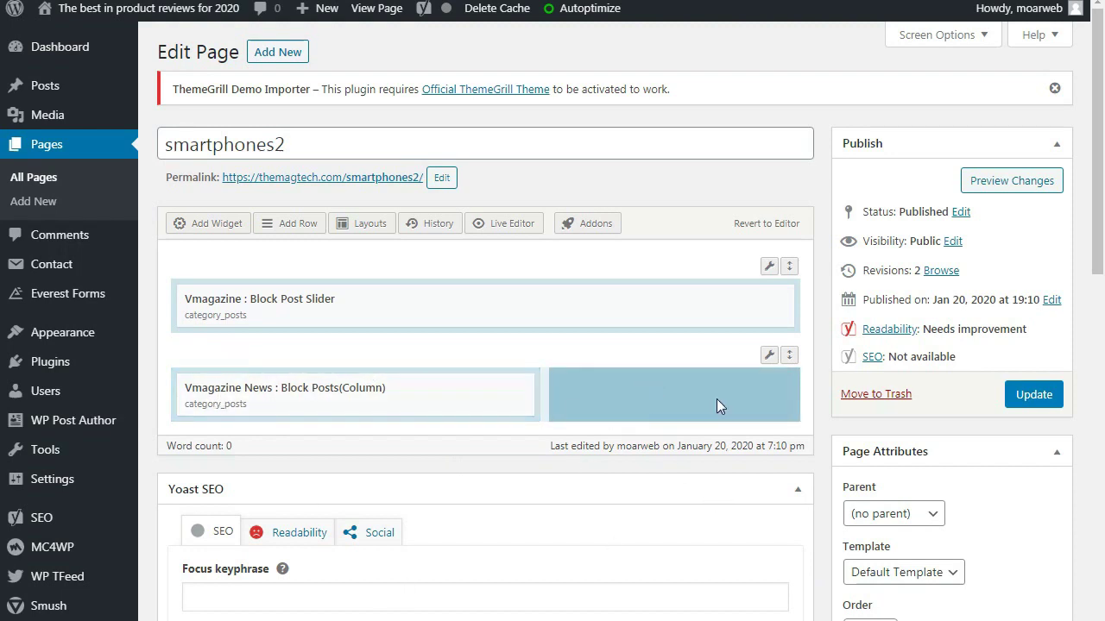
click(1026, 392)
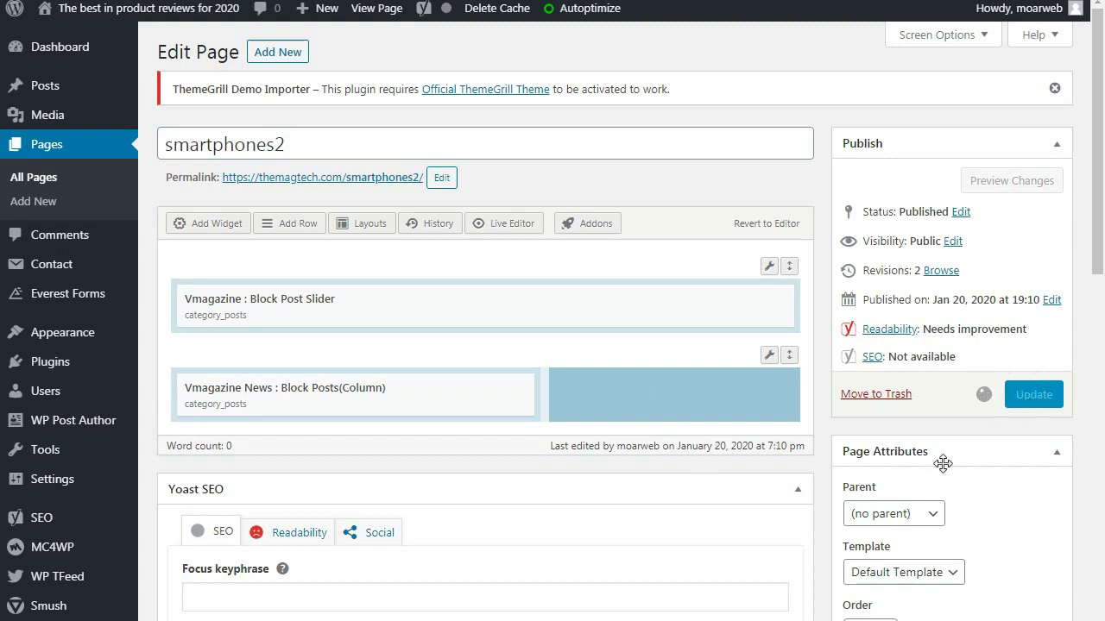
click(338, 183)
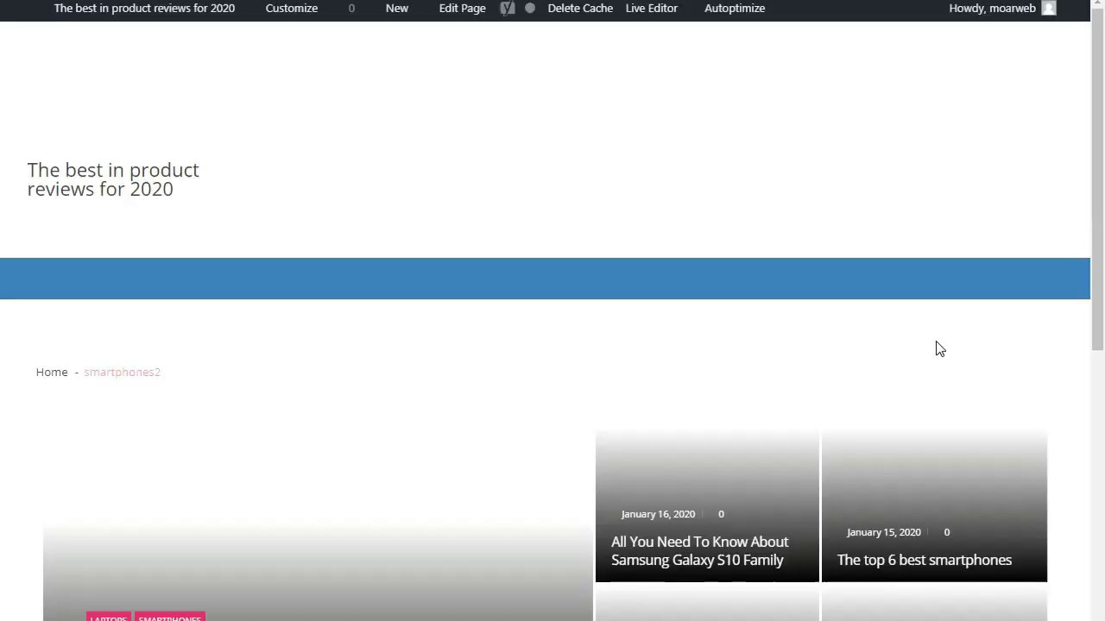
drag(1101, 34, 1103, 380)
scroll(1073, 230, down, 2)
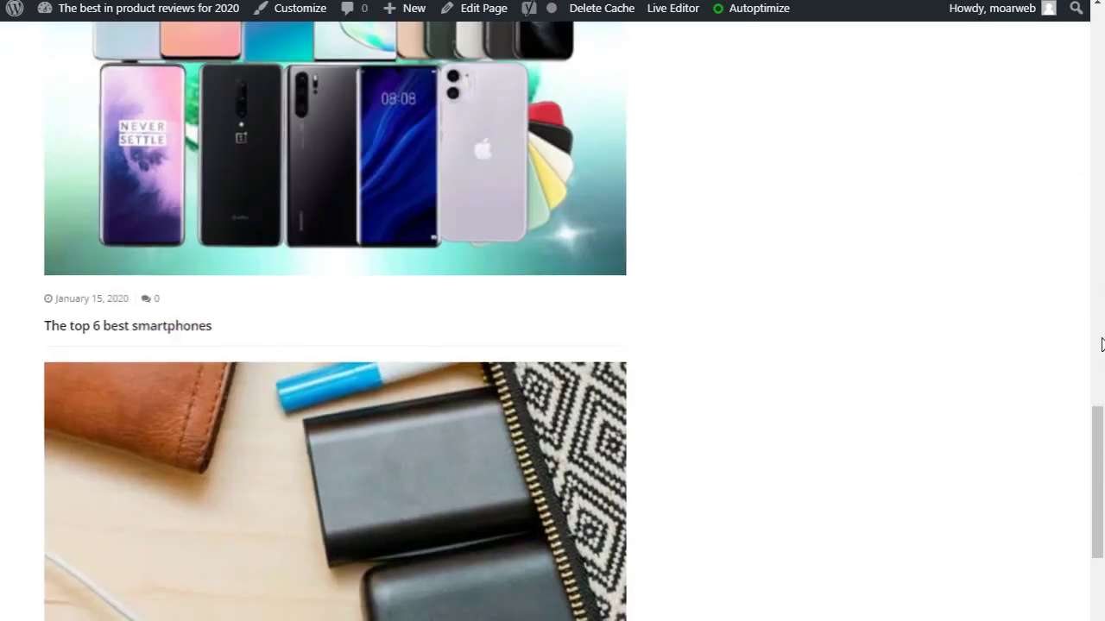
drag(1100, 449, 1056, 264)
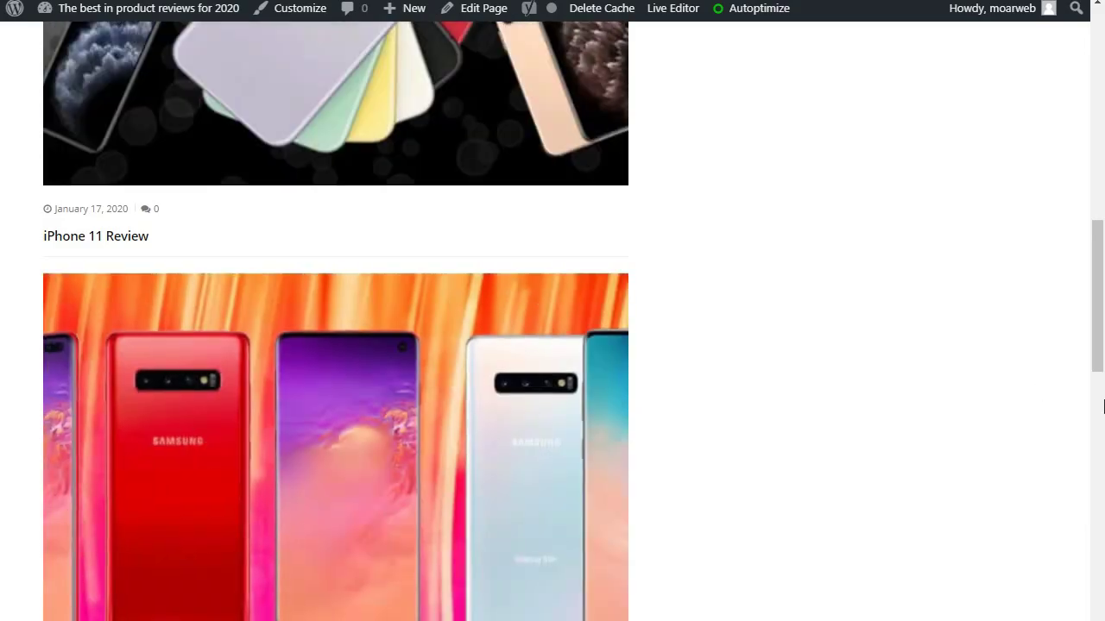
scroll(353, 148, up, 10)
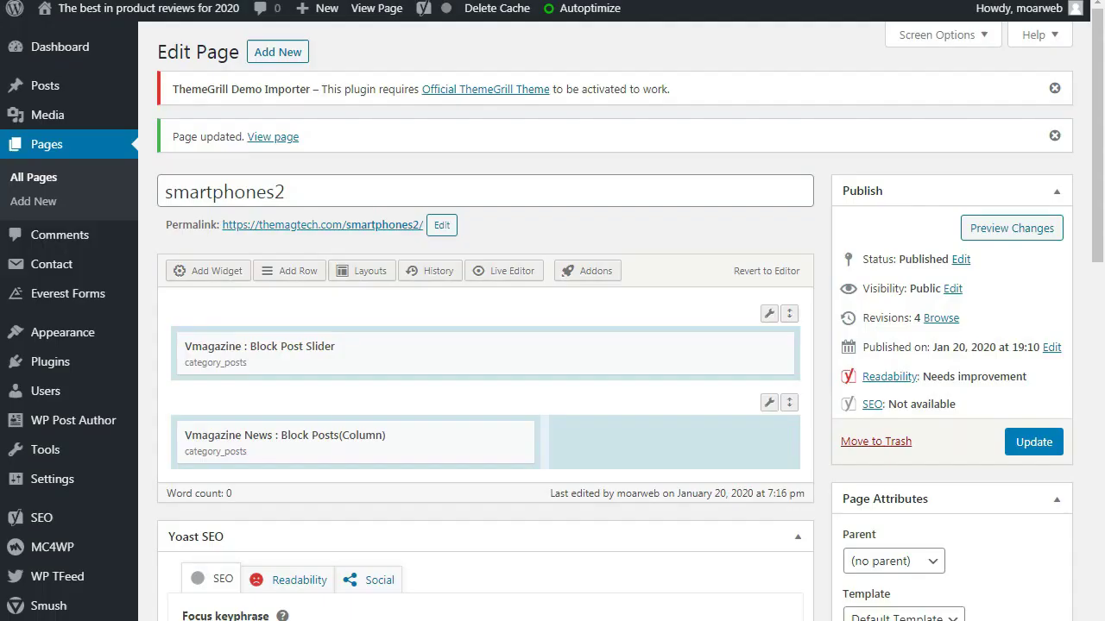
Replace the Block Posts(Column) widget in the wider column with a vmagazine-lite : Recent Posts widget.
click(430, 439)
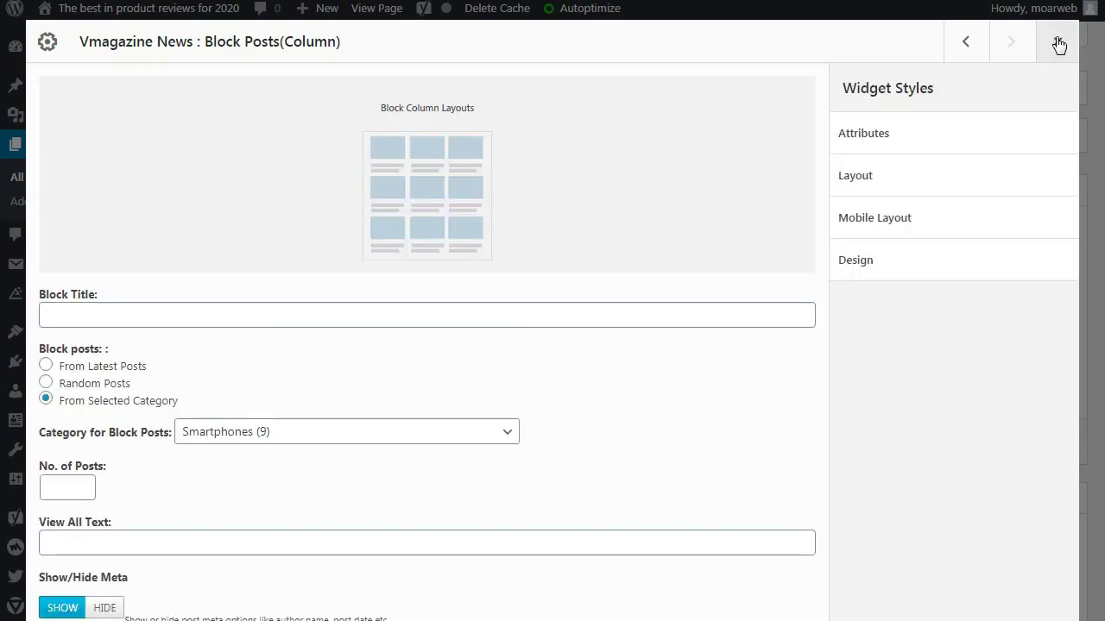
click(1057, 40)
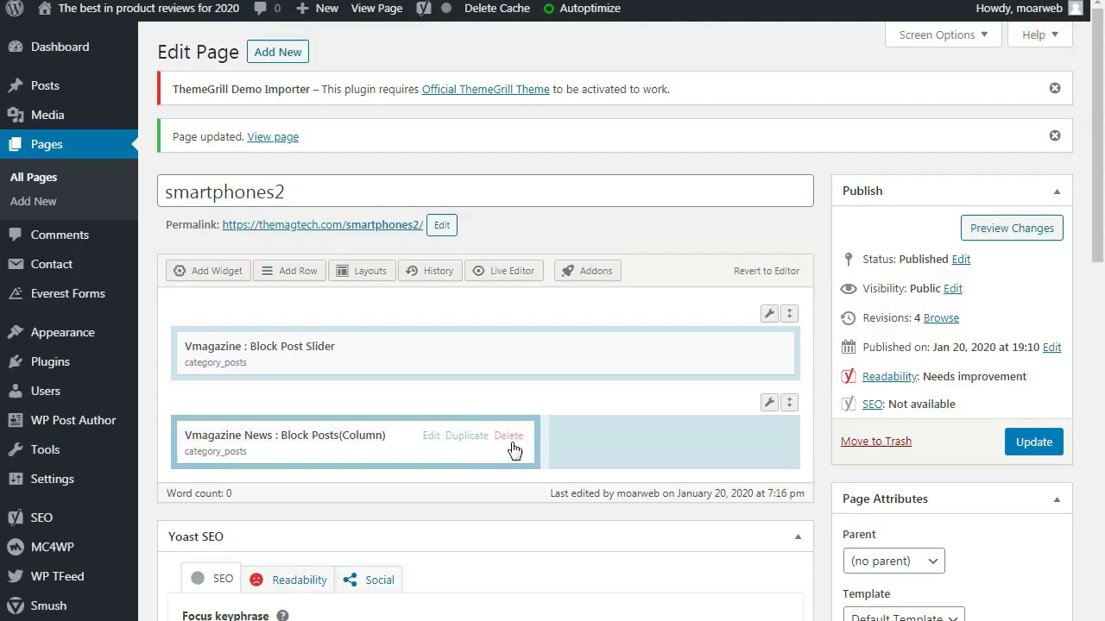
click(512, 441)
click(226, 273)
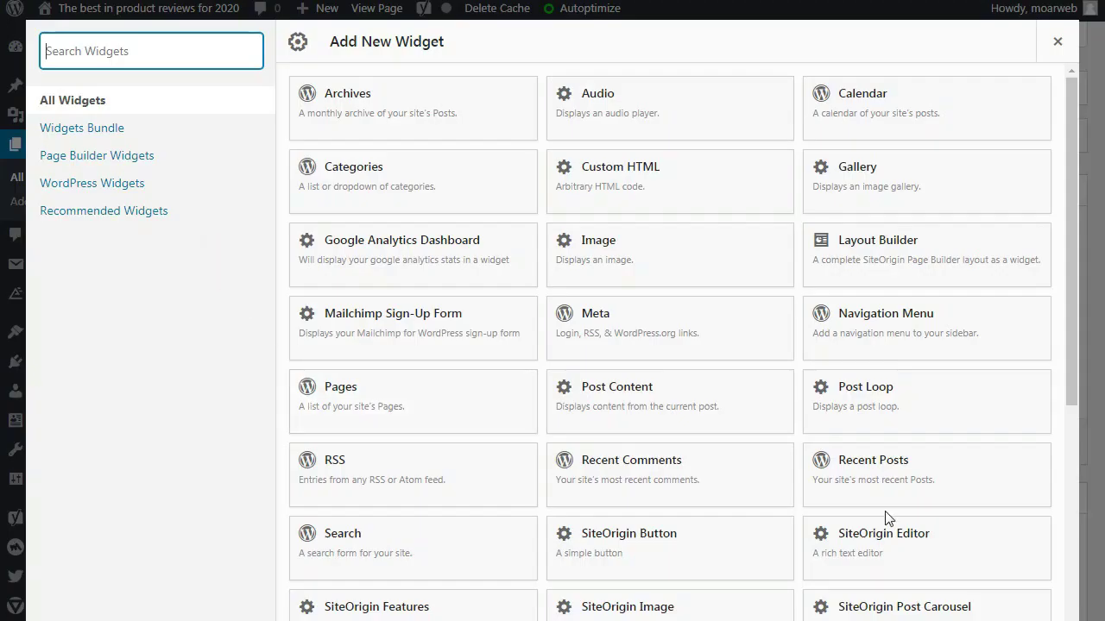
drag(1077, 528, 1077, 618)
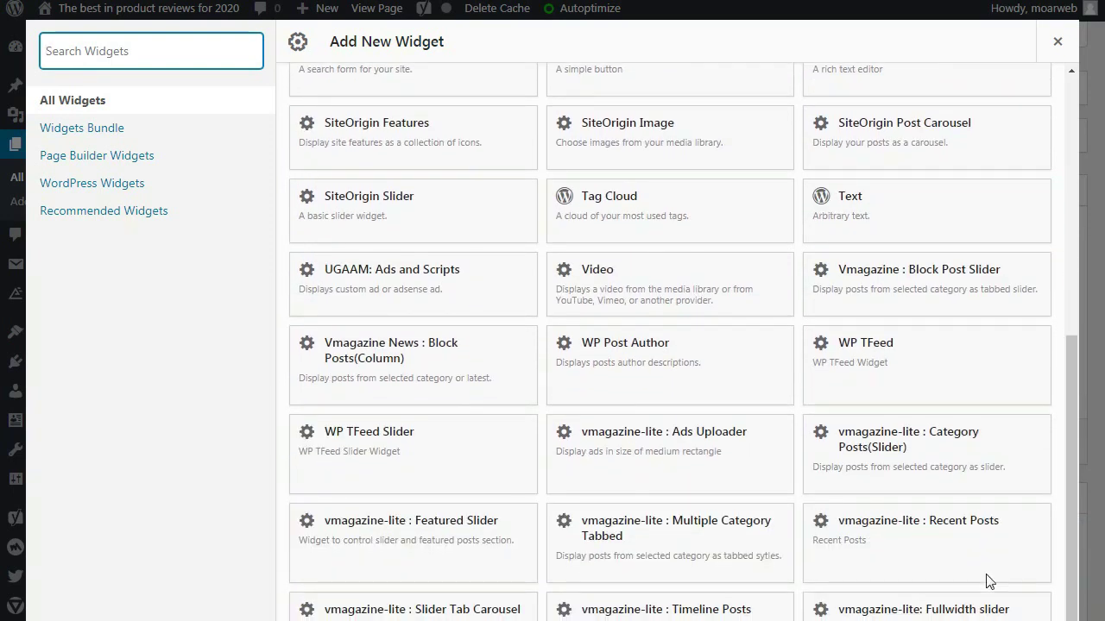
click(932, 531)
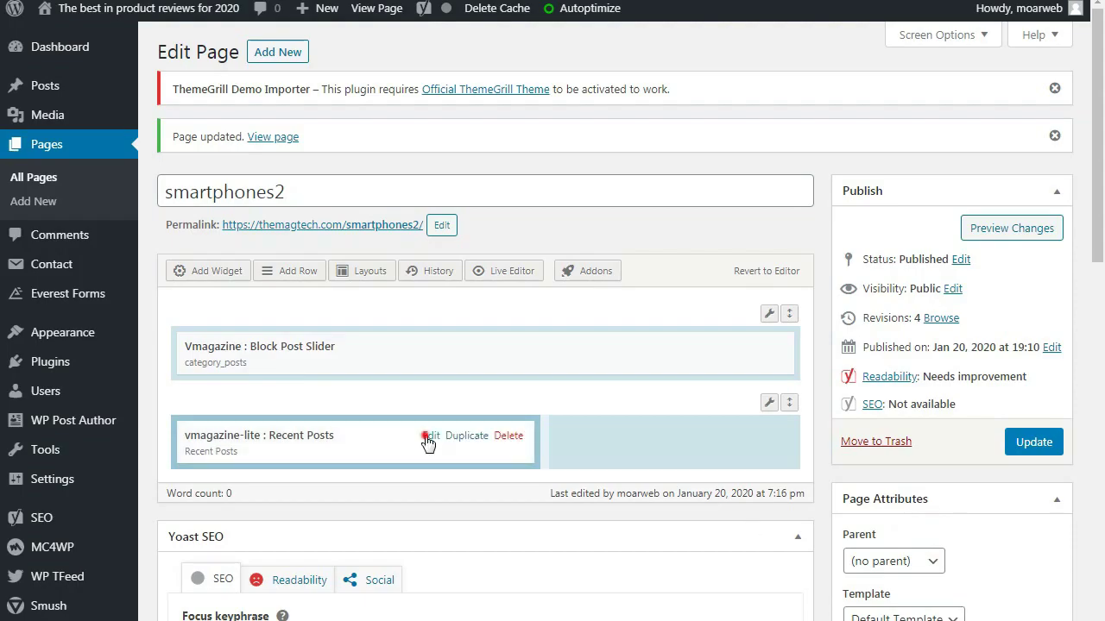
Set the Recent Posts widget to show posts from the selected category Smartphones and close its settings.
click(429, 438)
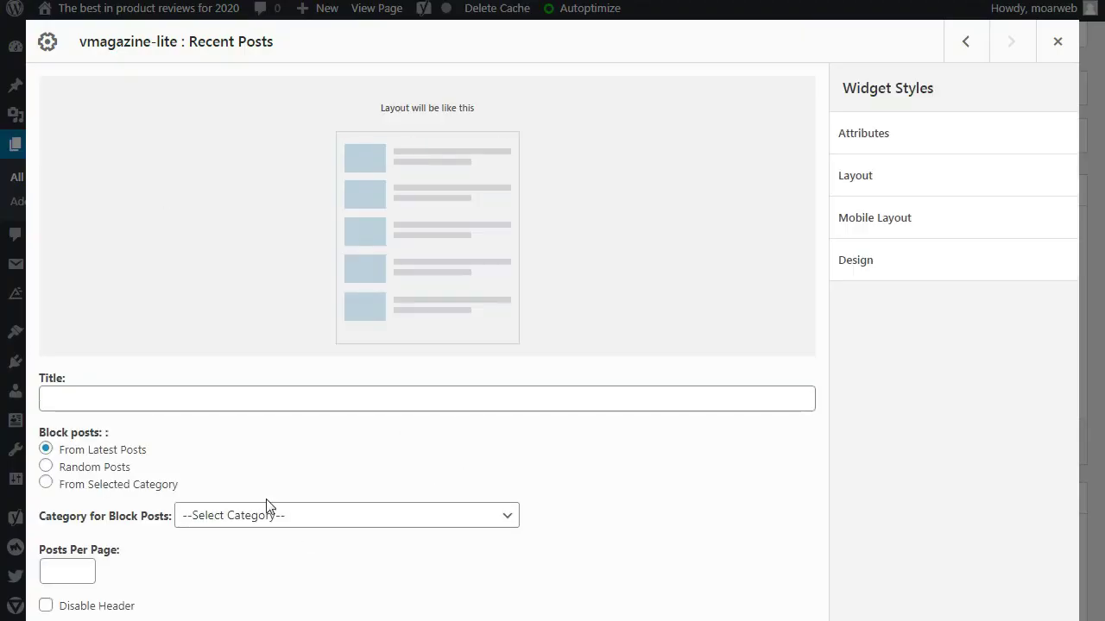
click(118, 484)
click(292, 517)
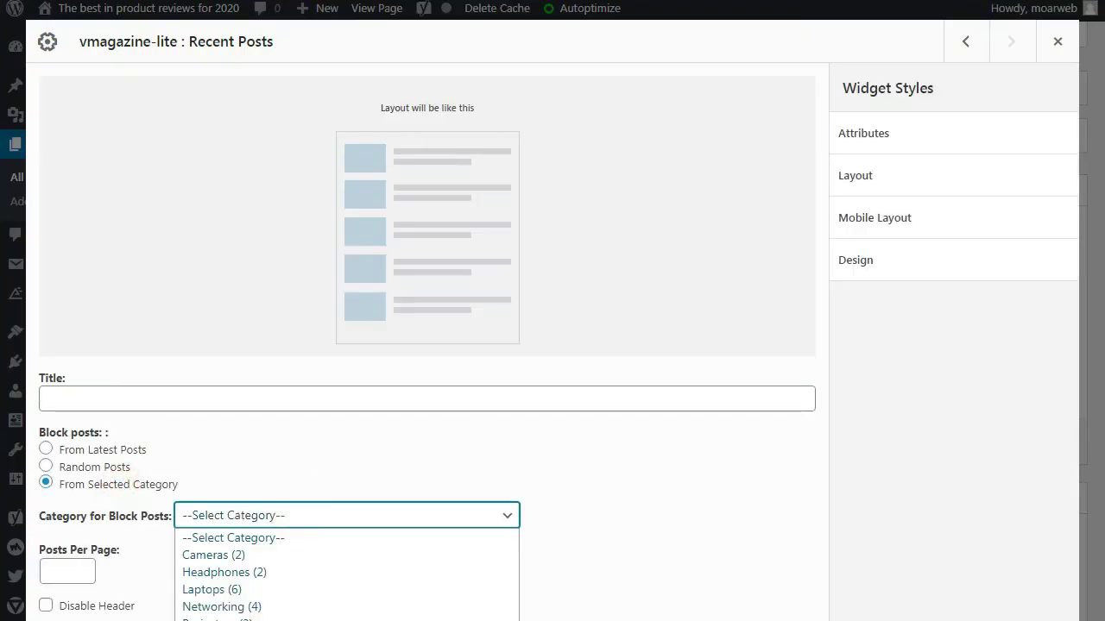
key(s)
key(Return)
key(Escape)
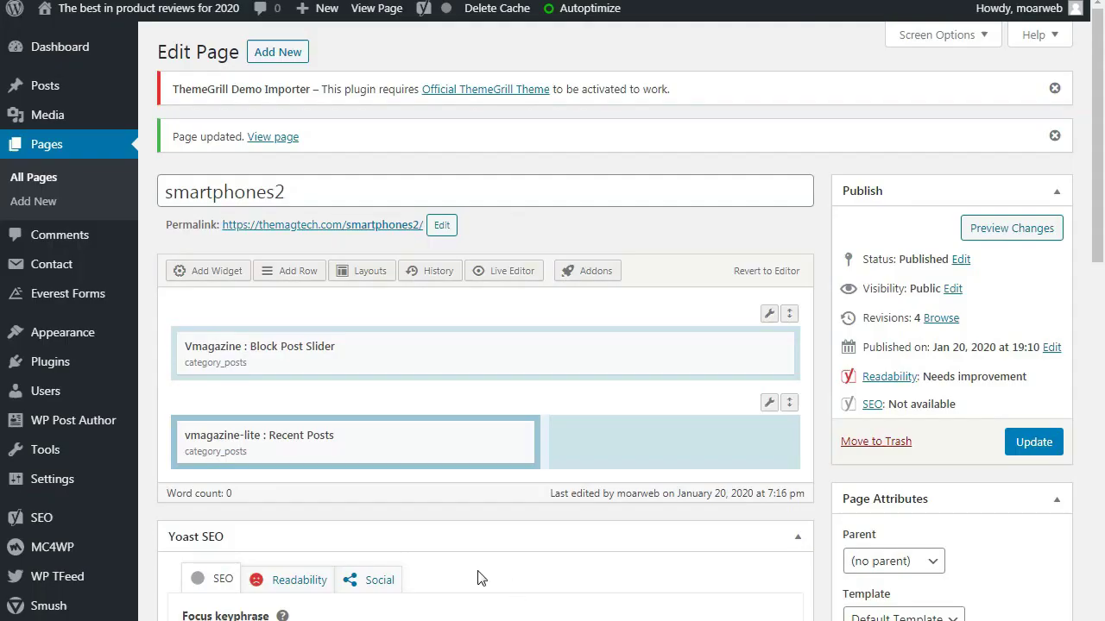
Update the smartphones2 page and view the recent posts list on the live page.
click(1048, 443)
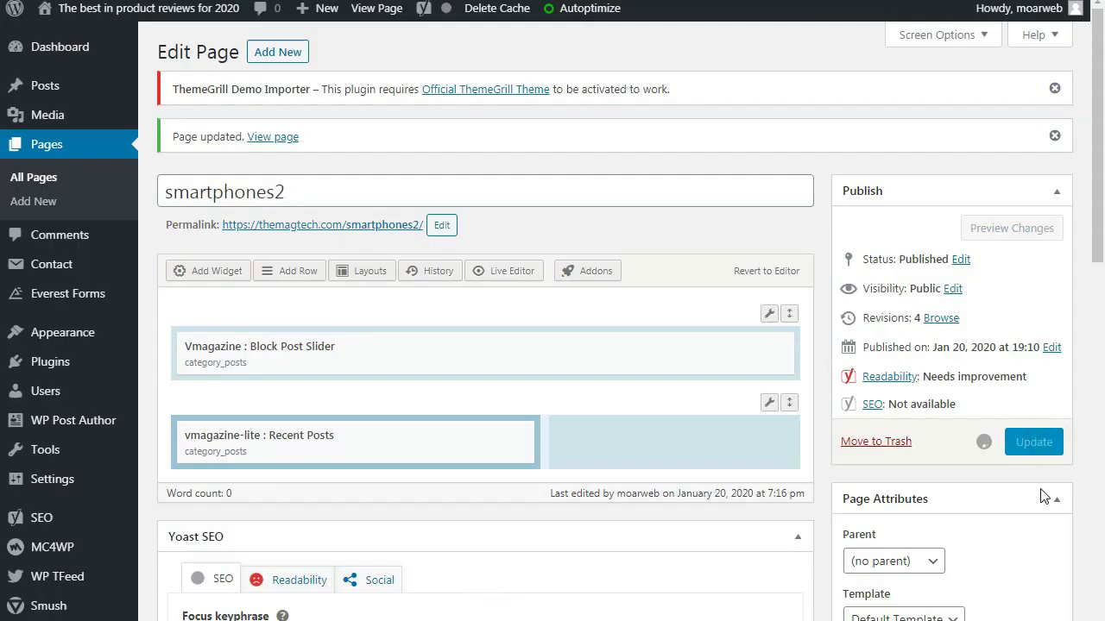
mouse_move(475, 348)
click(387, 222)
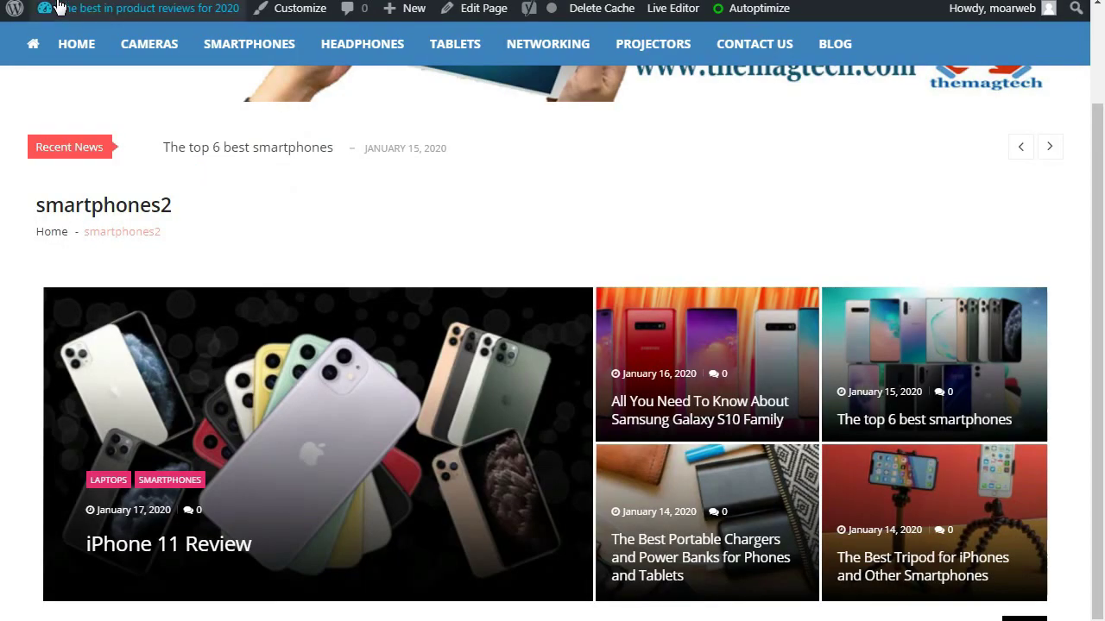
mouse_move(138, 8)
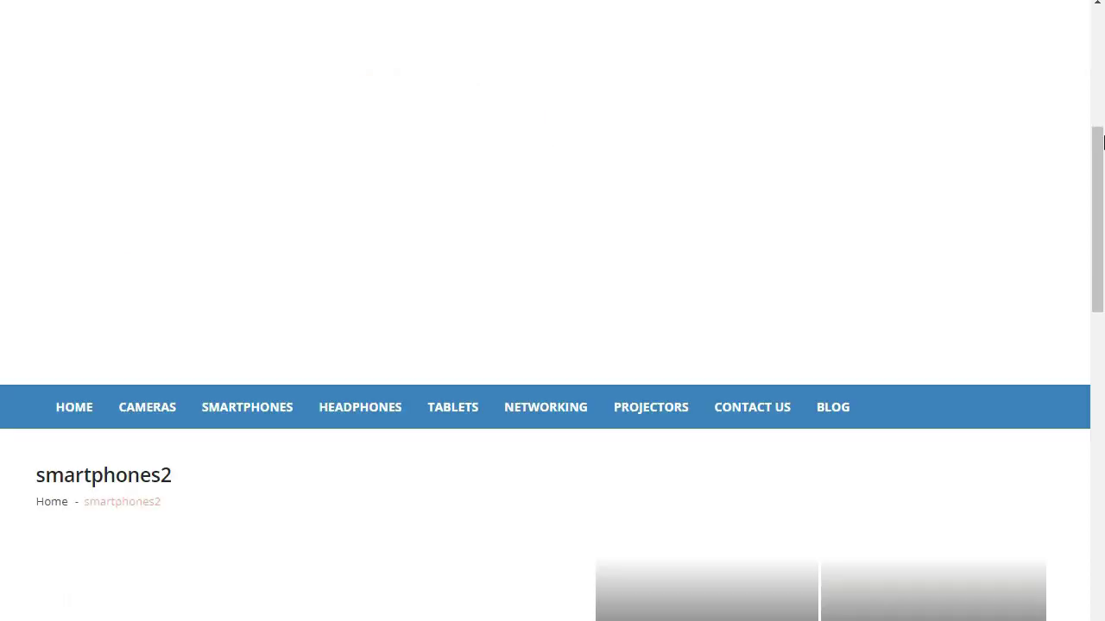
drag(1102, 156, 1078, 294)
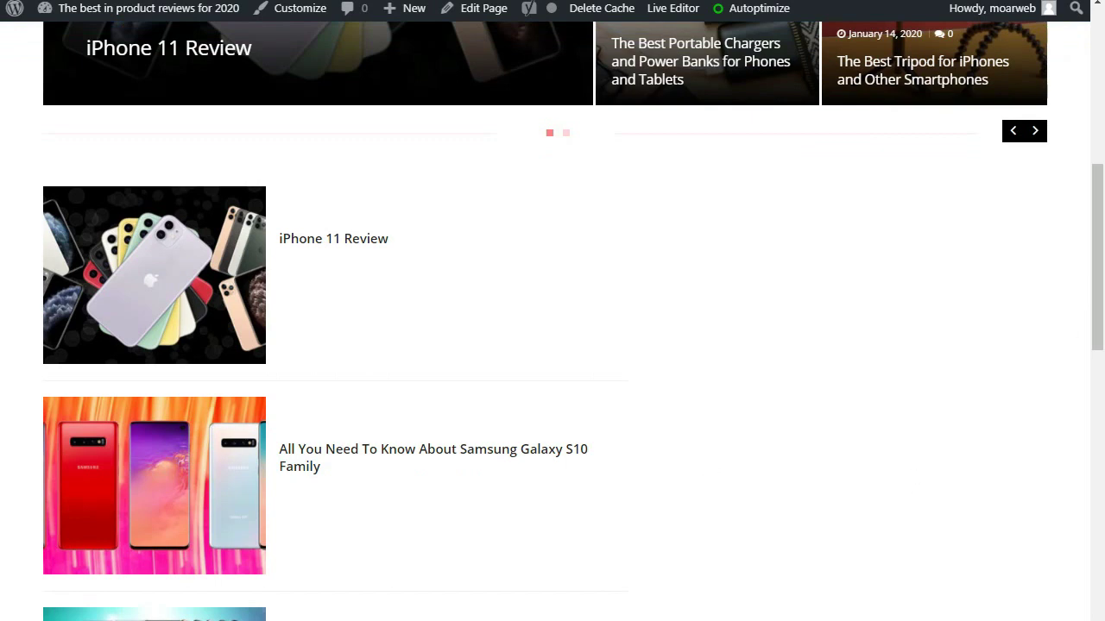
key(ctrl+shift+d)
drag(627, 143, 638, 620)
mouse_move(1037, 198)
mouse_down()
mouse_move(882, 170)
mouse_move(810, 618)
mouse_move(1019, 203)
mouse_up()
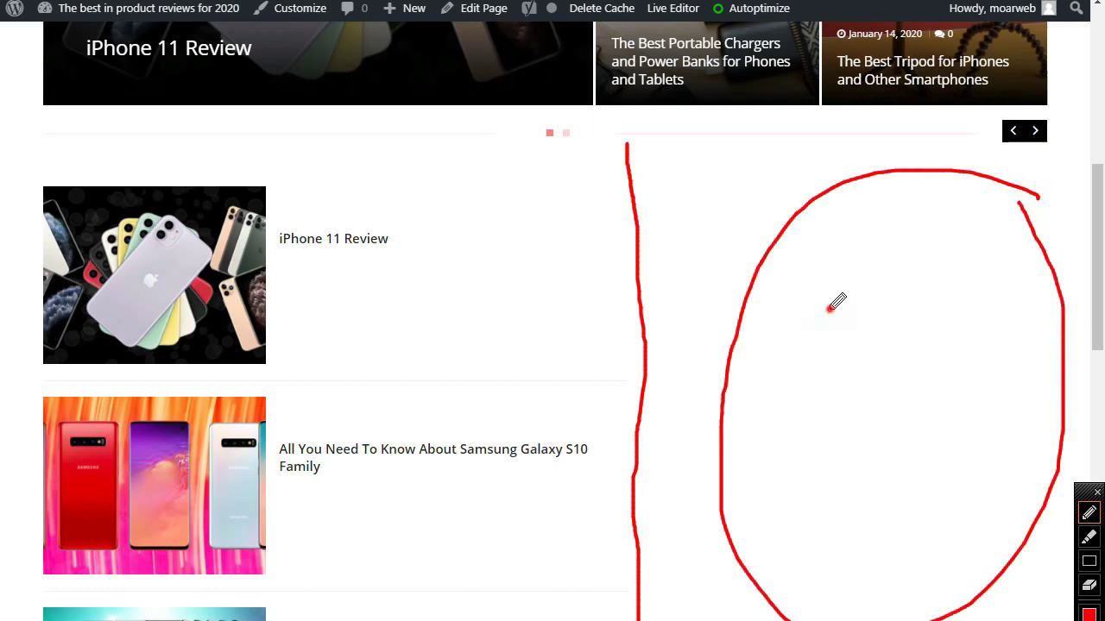
drag(829, 310, 919, 412)
drag(922, 348, 837, 420)
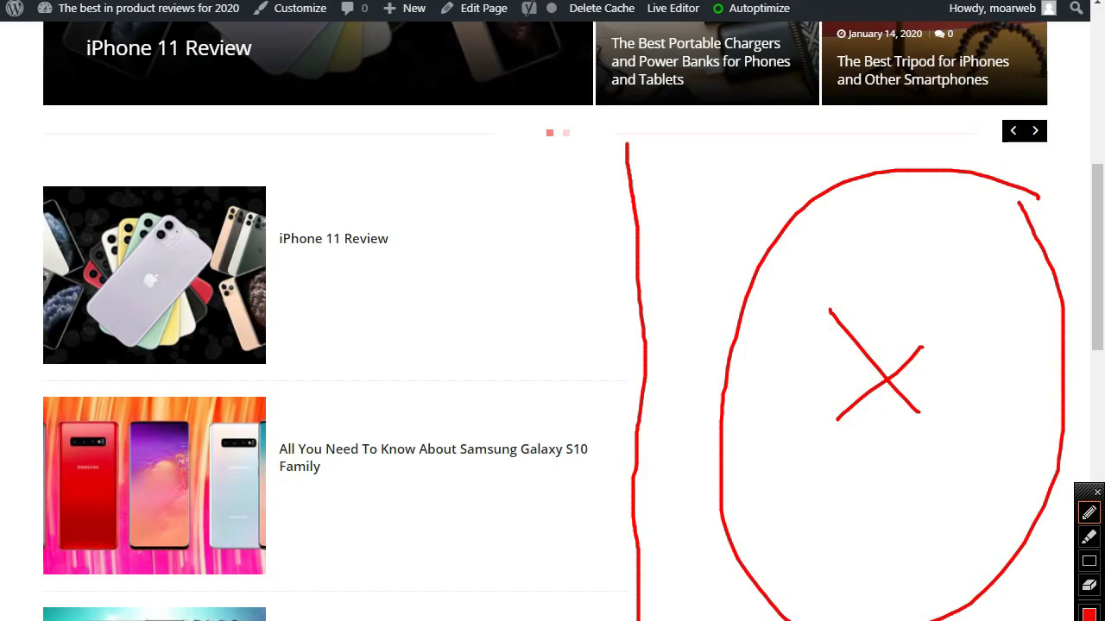
key(Escape)
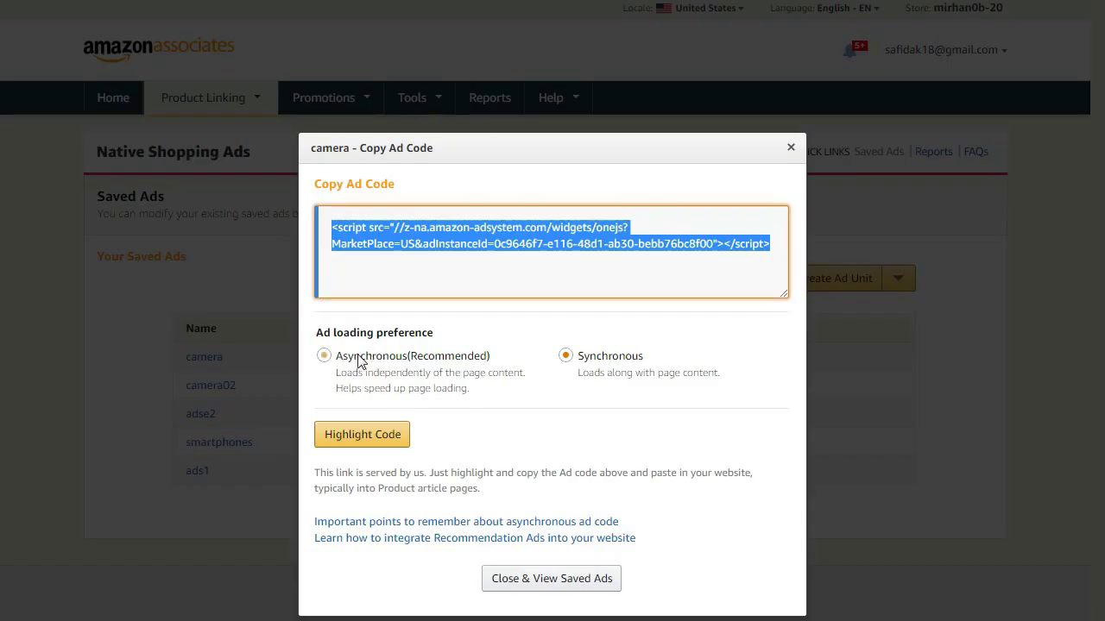
In Amazon Associates, set the camera ad's loading preference to Asynchronous(Recommended) and copy its ad code.
click(360, 362)
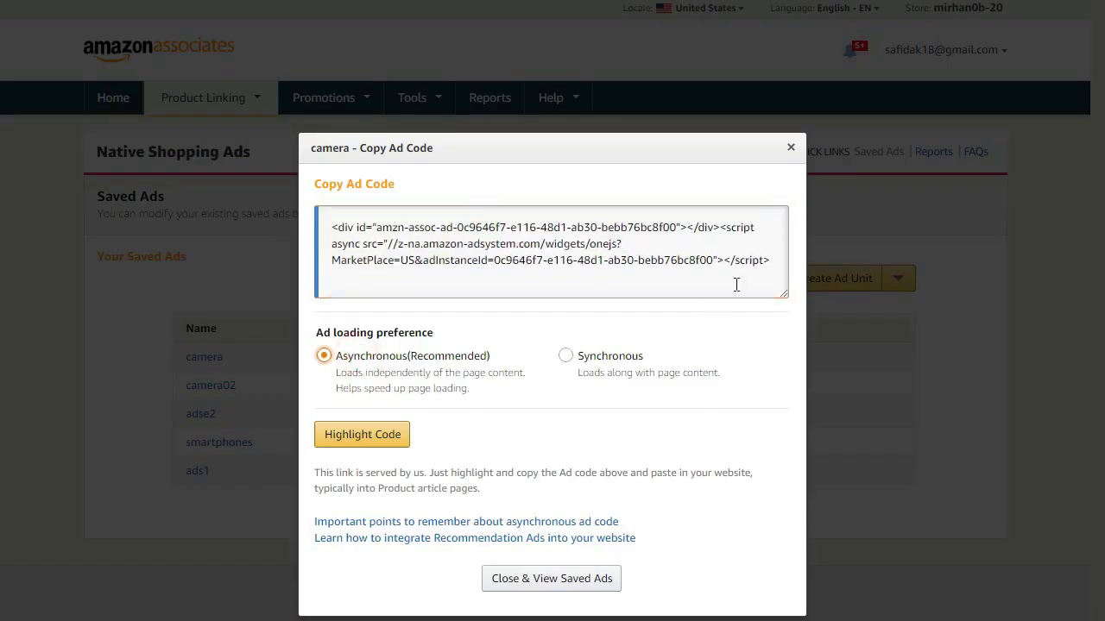
drag(771, 260, 333, 226)
right_click(345, 239)
click(390, 250)
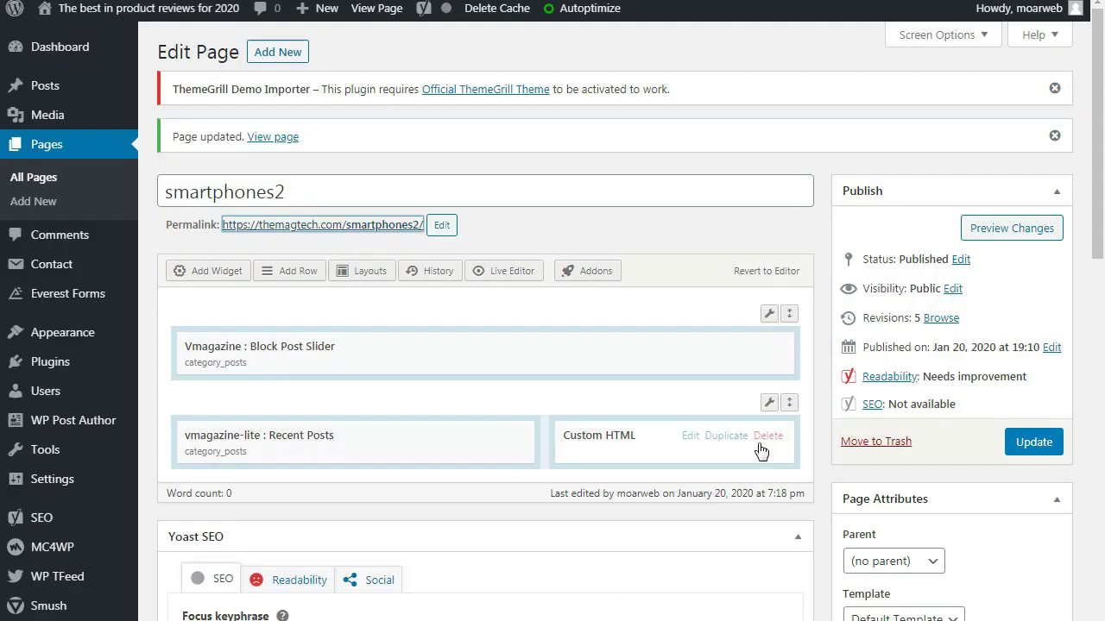
In the WordPress page editor, paste the copied ad code as the Custom HTML widget's content and update the page.
click(689, 437)
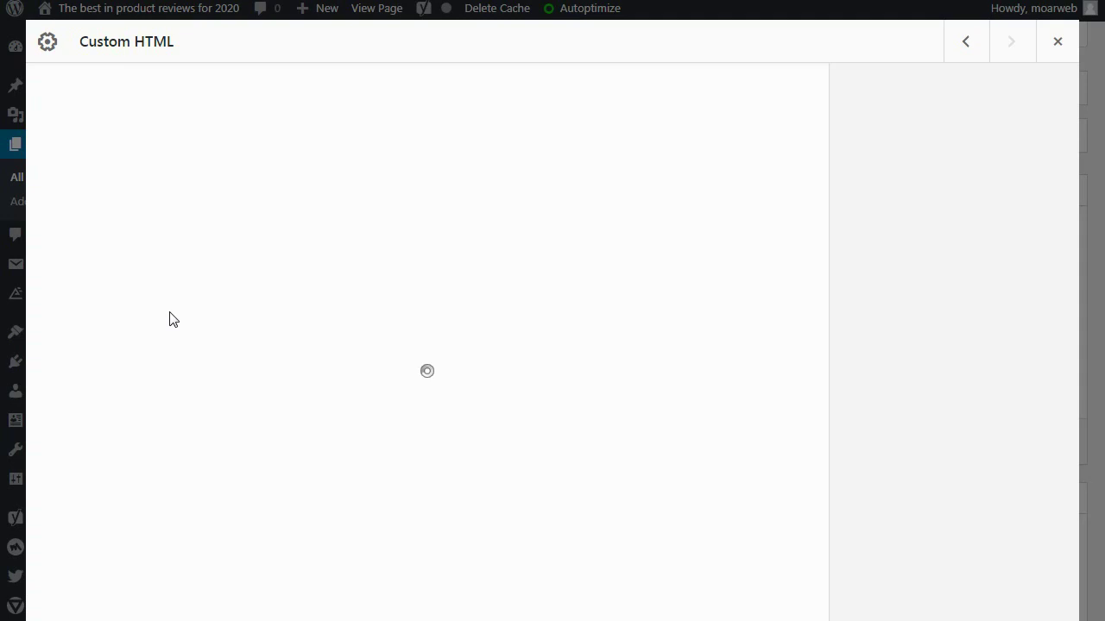
drag(257, 197, 82, 170)
right_click(82, 177)
click(136, 228)
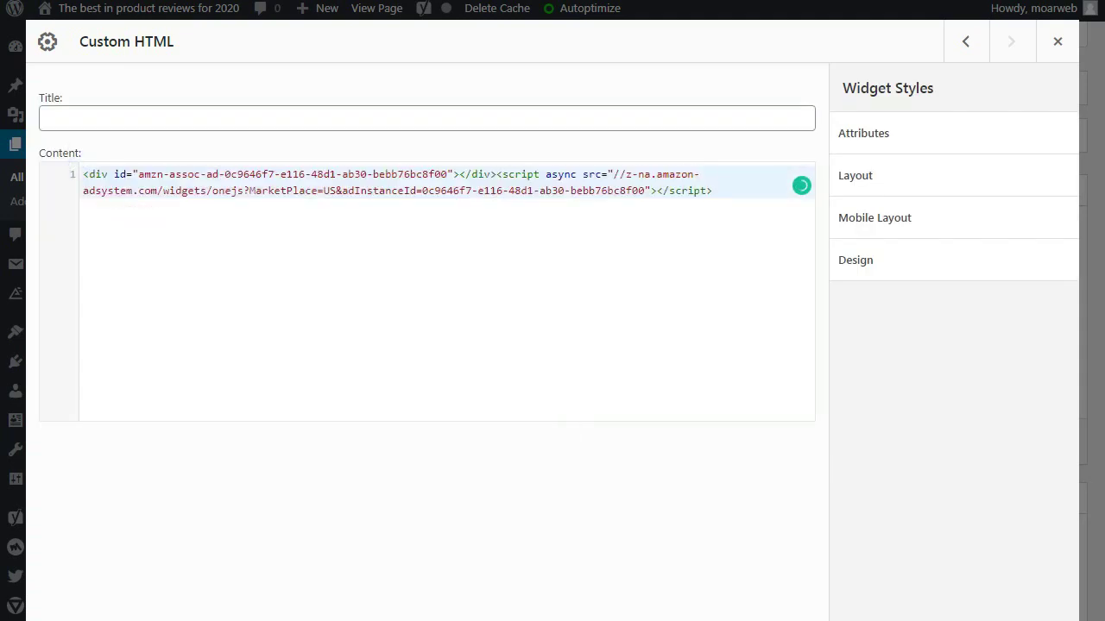
key(Escape)
click(1024, 455)
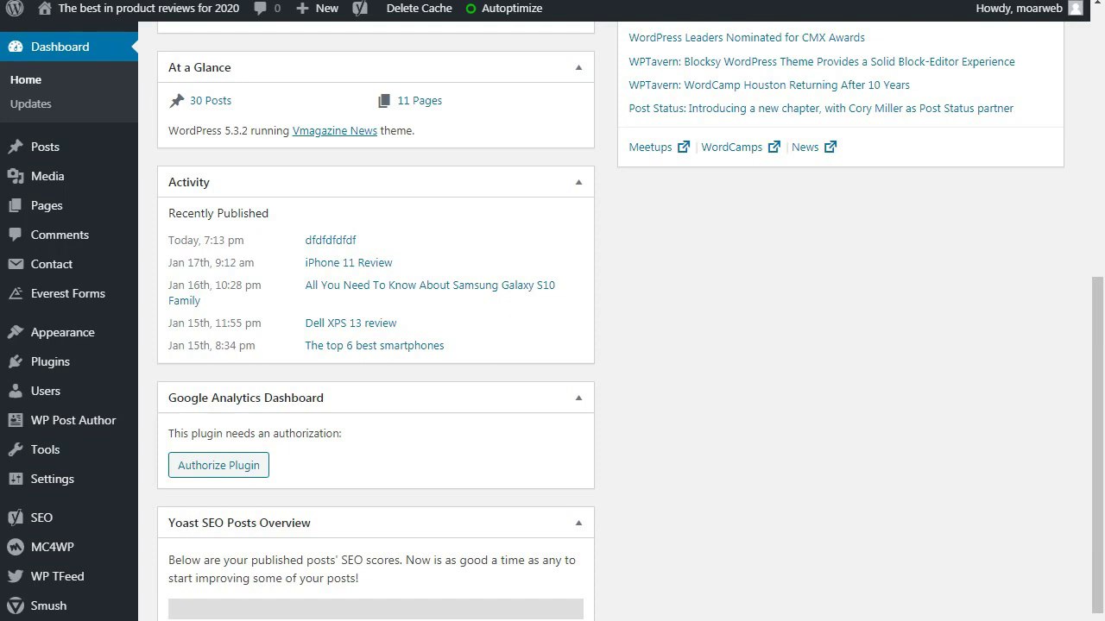
Look over the dashboard overview and open the list of installed plugins to review it.
click(1083, 412)
drag(1099, 399, 1103, 509)
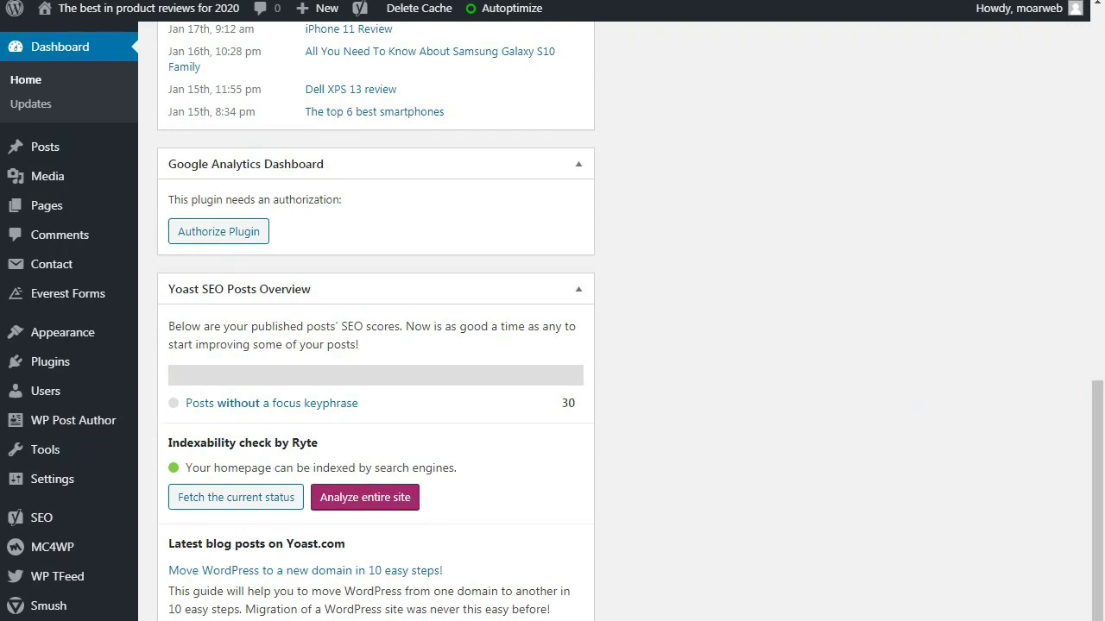
mouse_move(50, 369)
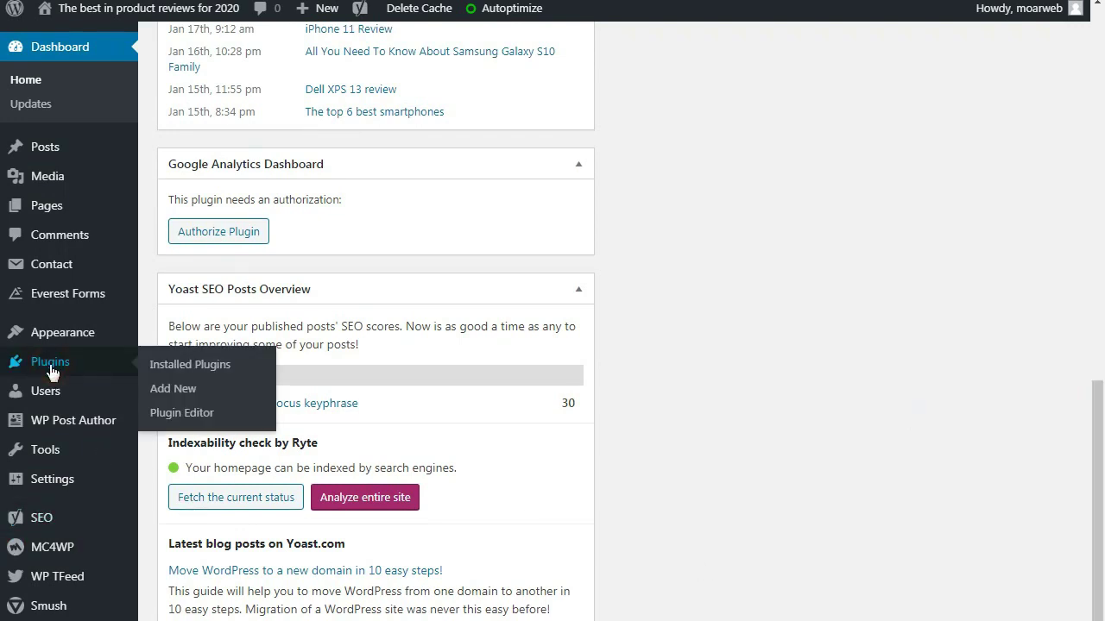
click(52, 366)
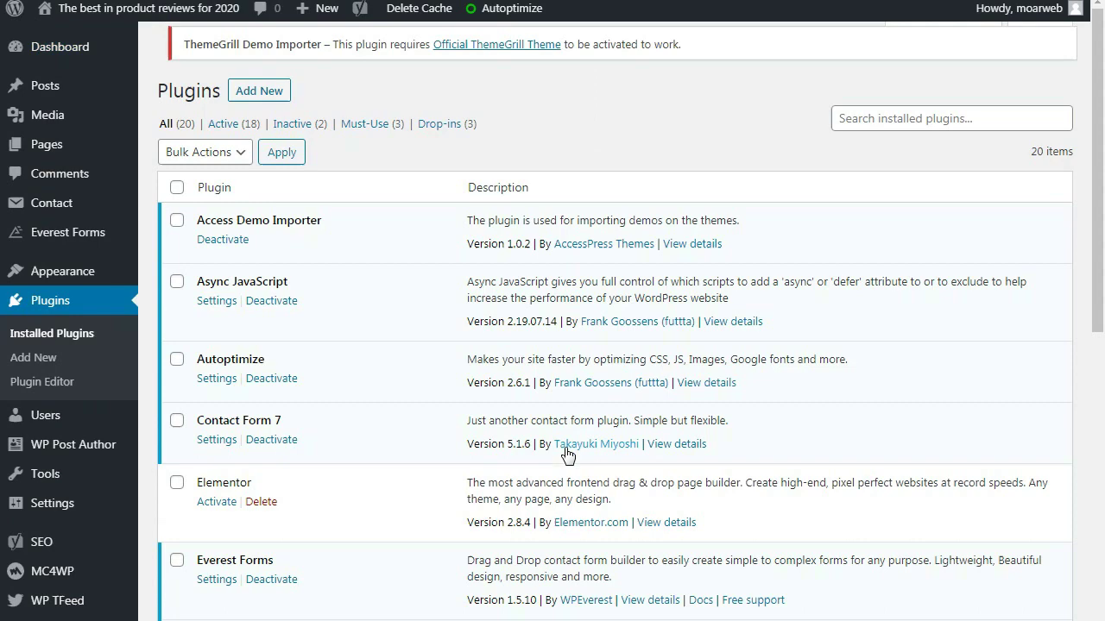
mouse_move(1095, 181)
mouse_down()
mouse_move(1094, 392)
mouse_move(1094, 182)
mouse_up()
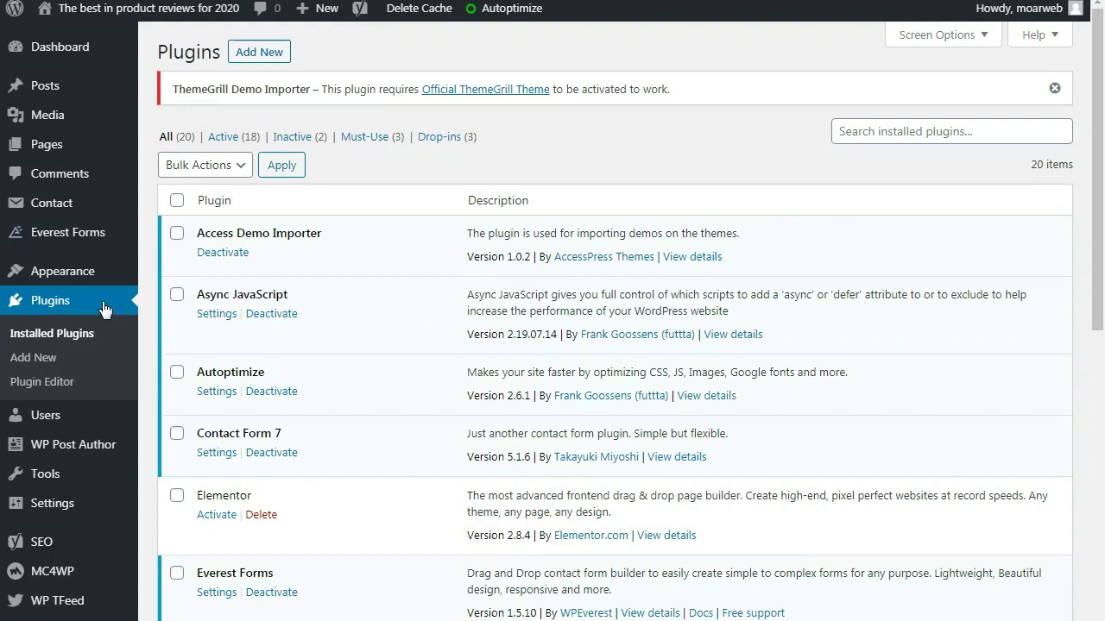
mouse_move(71, 274)
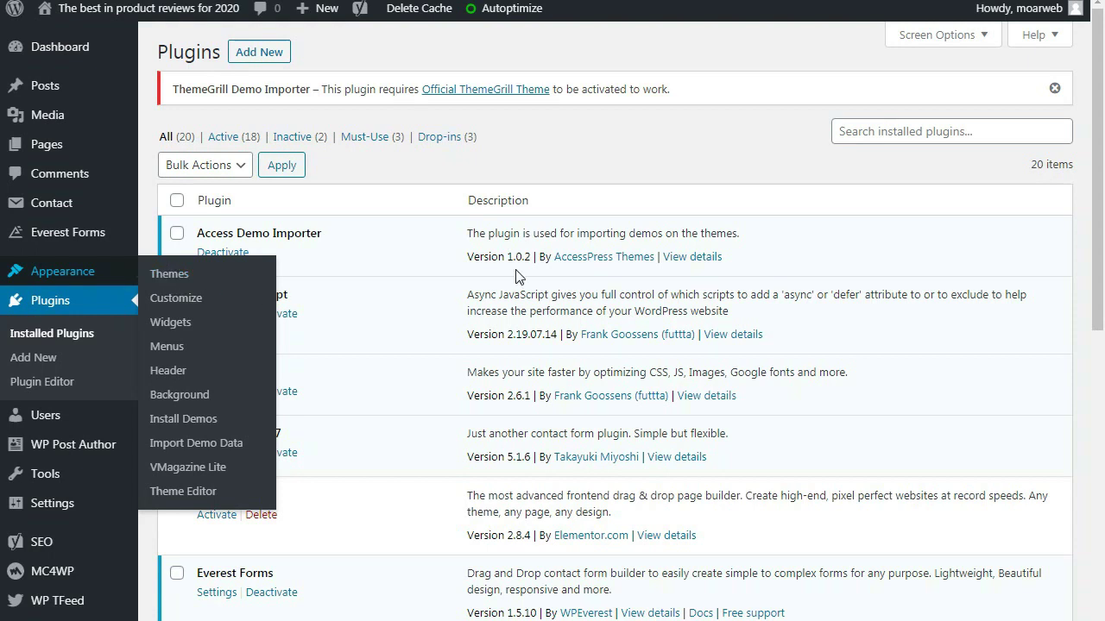
Review the first installed plugins, circling Async JavaScript, Elementor and the entry below Everest Forms in red, and clear the marks.
click(629, 145)
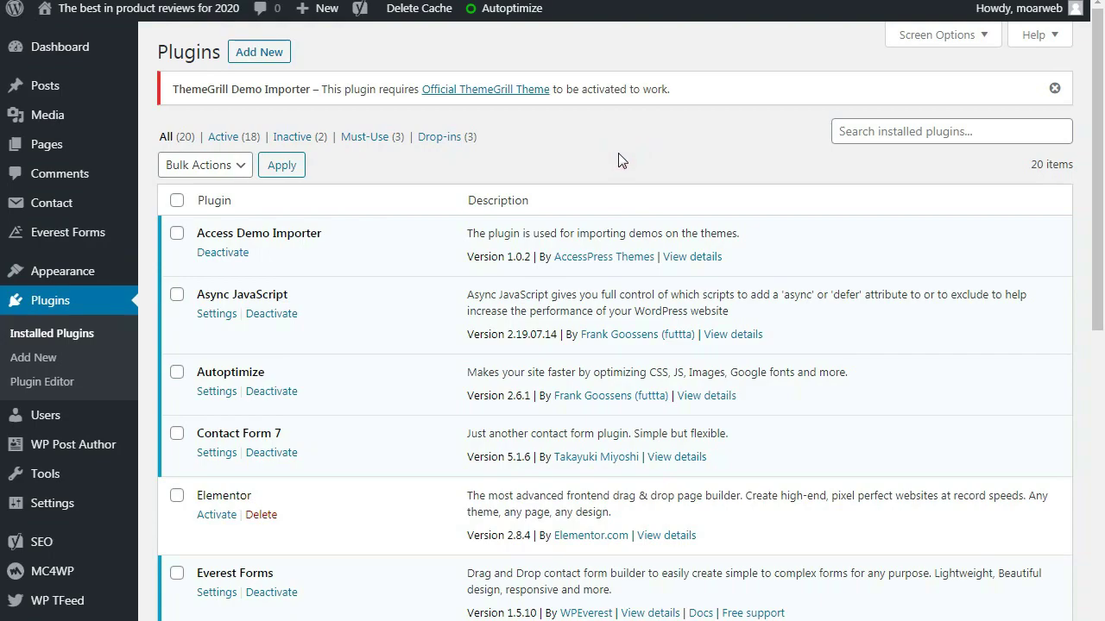
drag(1100, 195, 1048, 139)
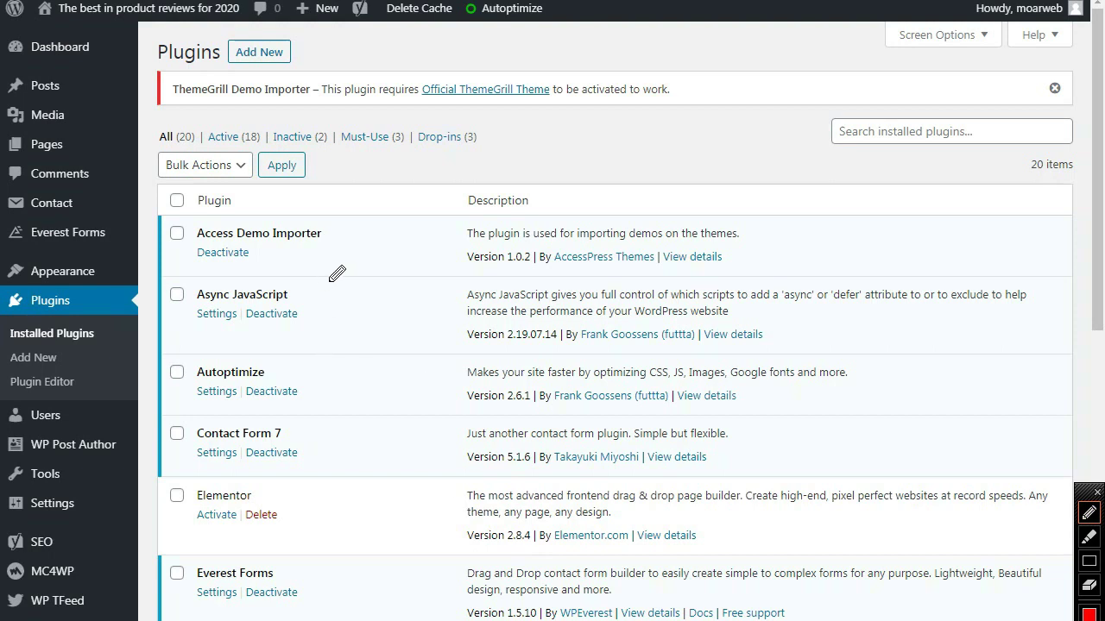
mouse_move(350, 279)
mouse_down()
mouse_move(241, 271)
mouse_move(198, 325)
mouse_move(346, 279)
mouse_up()
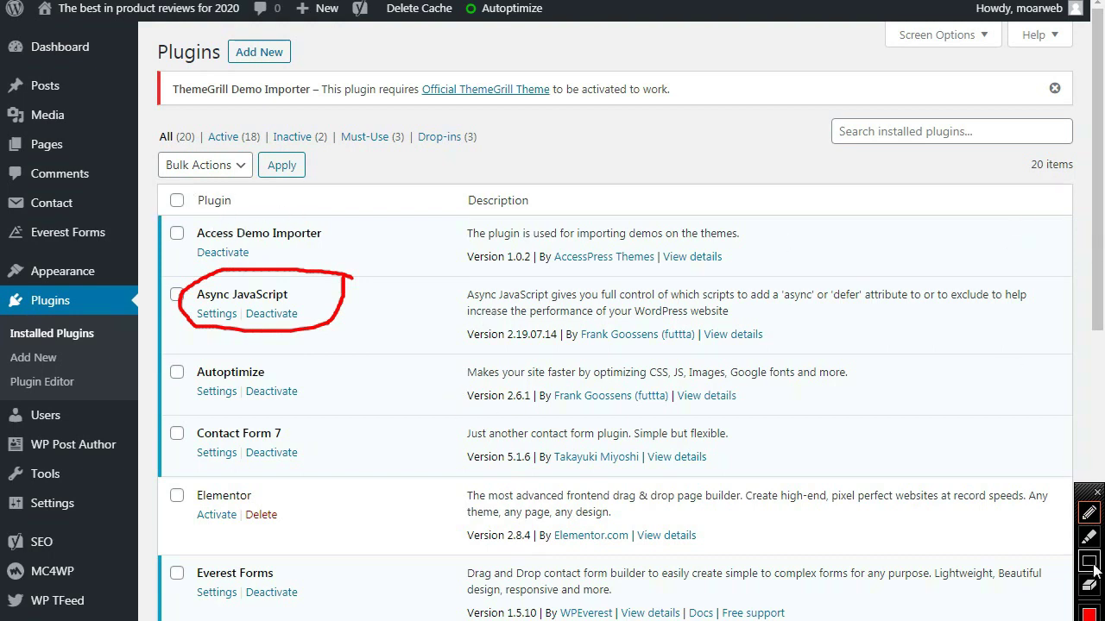
mouse_move(327, 477)
mouse_down()
mouse_move(337, 498)
mouse_move(327, 472)
mouse_up()
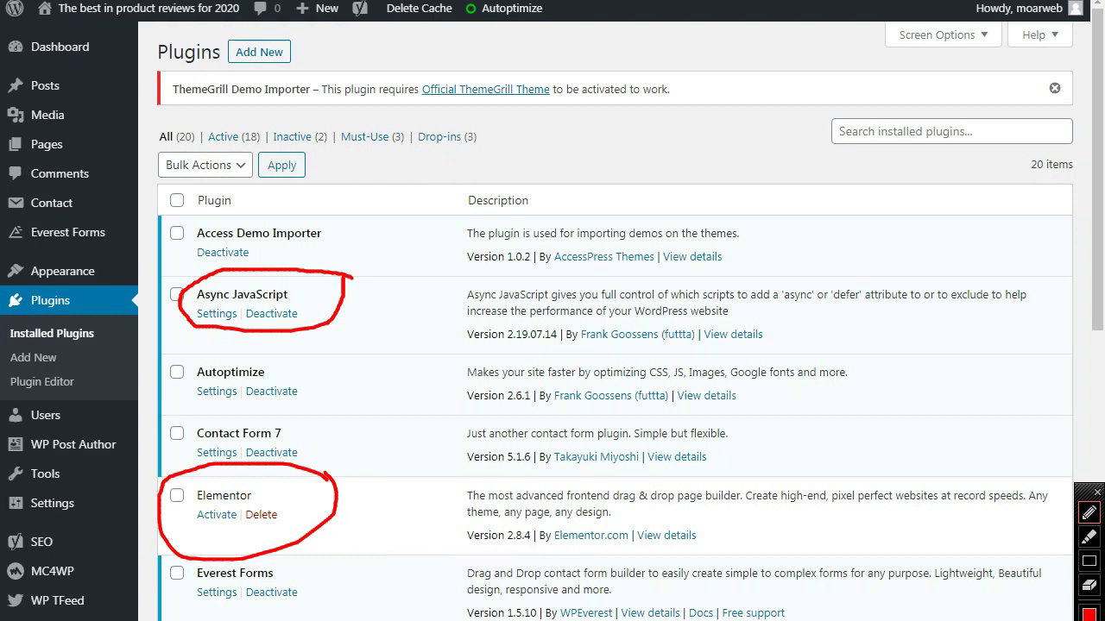
mouse_move(461, 614)
mouse_down()
mouse_move(177, 619)
mouse_move(442, 605)
mouse_move(448, 616)
mouse_up()
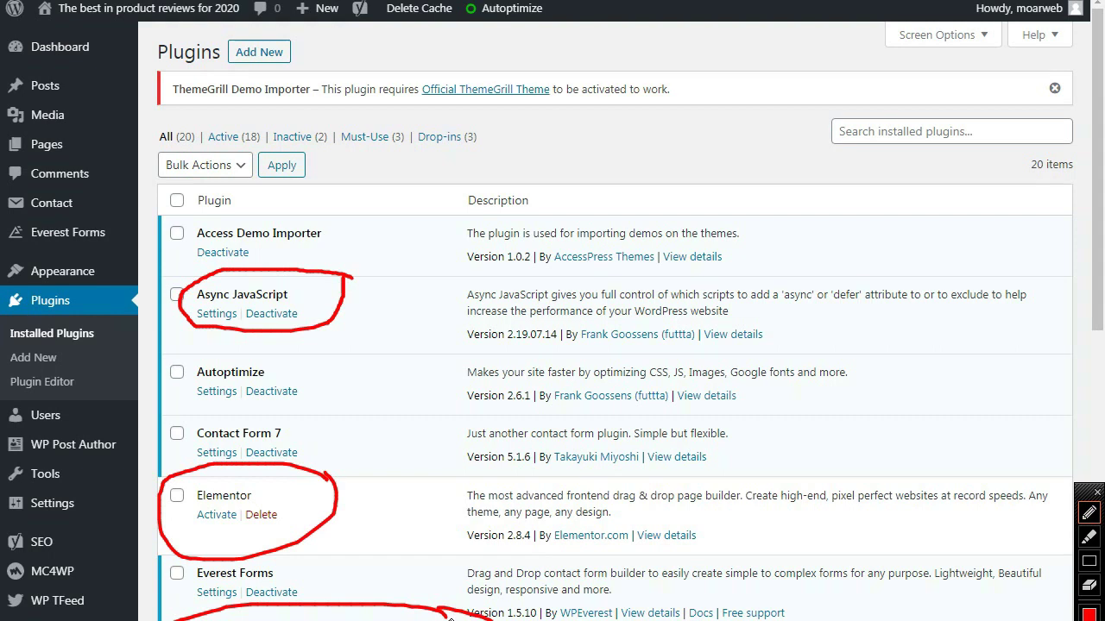
click(1097, 492)
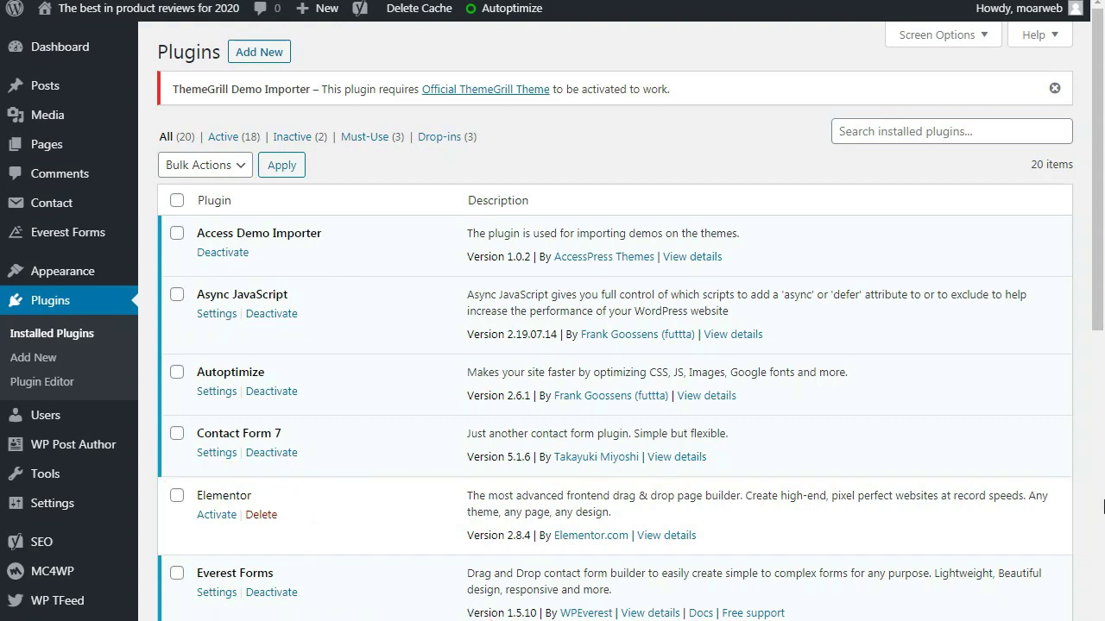
Review the middle of the plugin list, circling Google XML Sitemaps, Insert Headers and Footers and One Click Demo Import in red.
drag(1103, 339, 1103, 443)
scroll(1103, 488, down, 1)
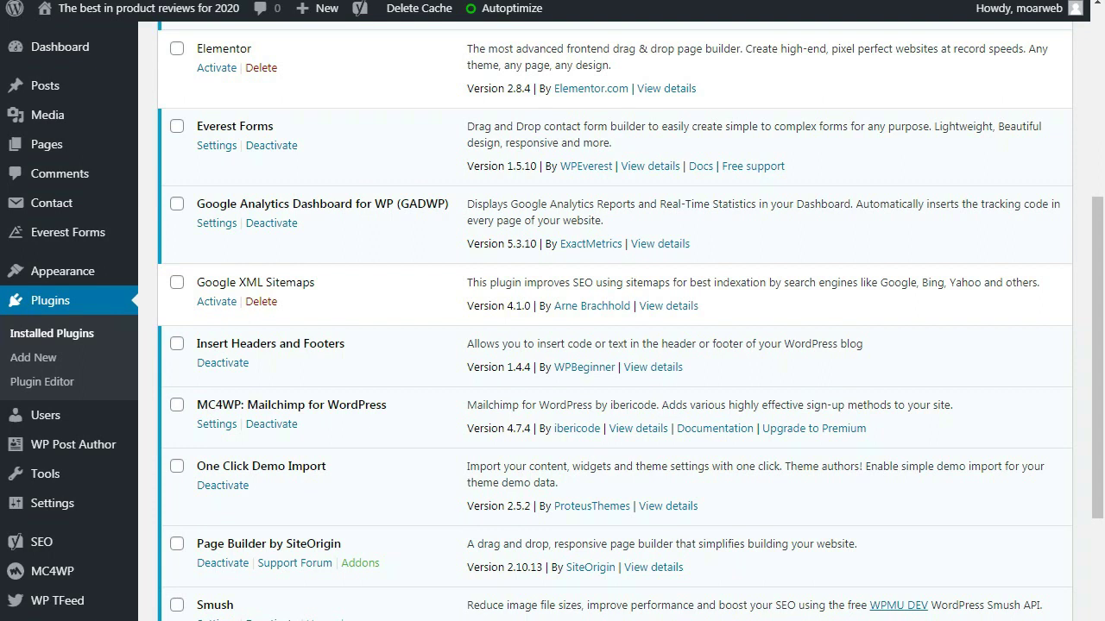
mouse_move(405, 257)
mouse_down()
mouse_move(320, 316)
mouse_move(358, 262)
mouse_up()
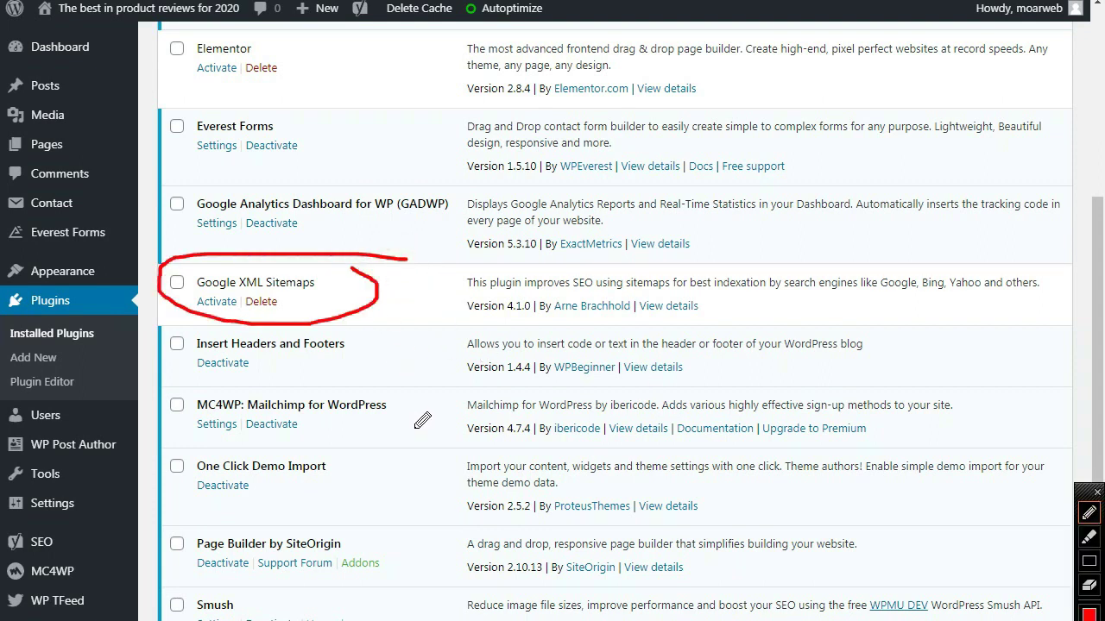
mouse_move(387, 323)
mouse_down()
mouse_move(169, 321)
mouse_move(341, 345)
mouse_move(390, 326)
mouse_up()
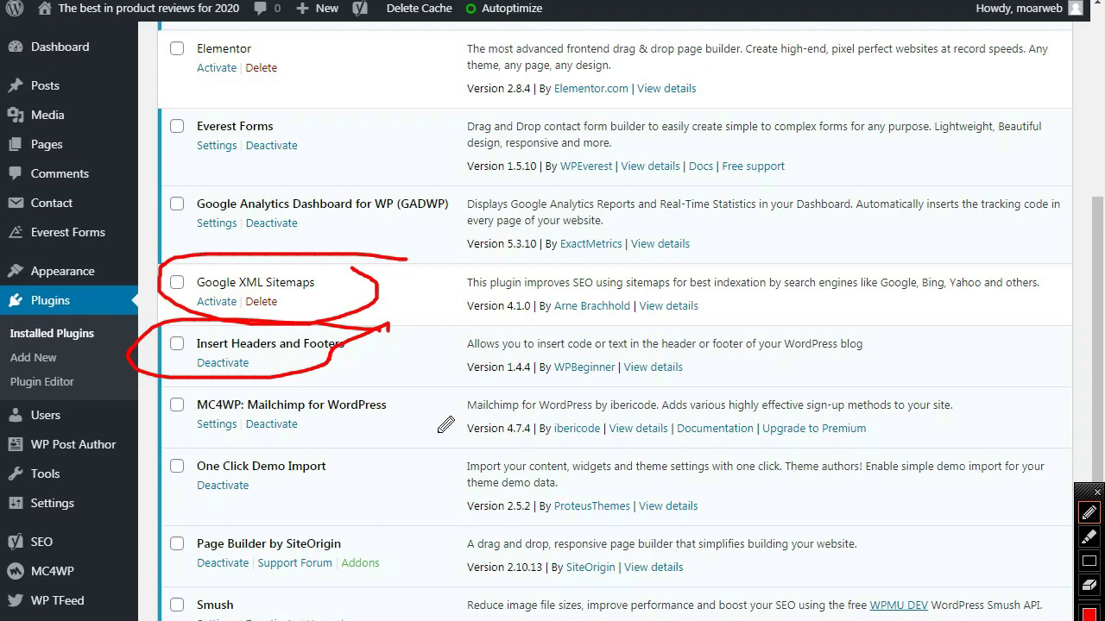
mouse_move(400, 453)
mouse_down()
mouse_move(138, 479)
mouse_move(449, 477)
mouse_up()
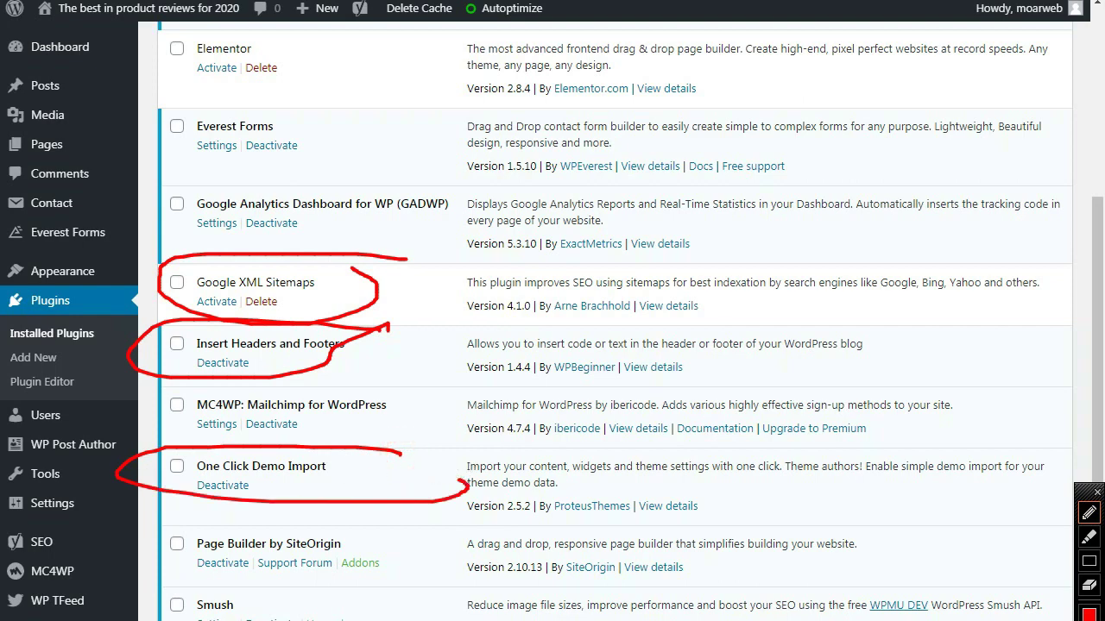
key(Escape)
Review the last installed plugins, circling Yoast SEO and WP Super Cache in red, and clear the marks.
scroll(614, 321, down, 6)
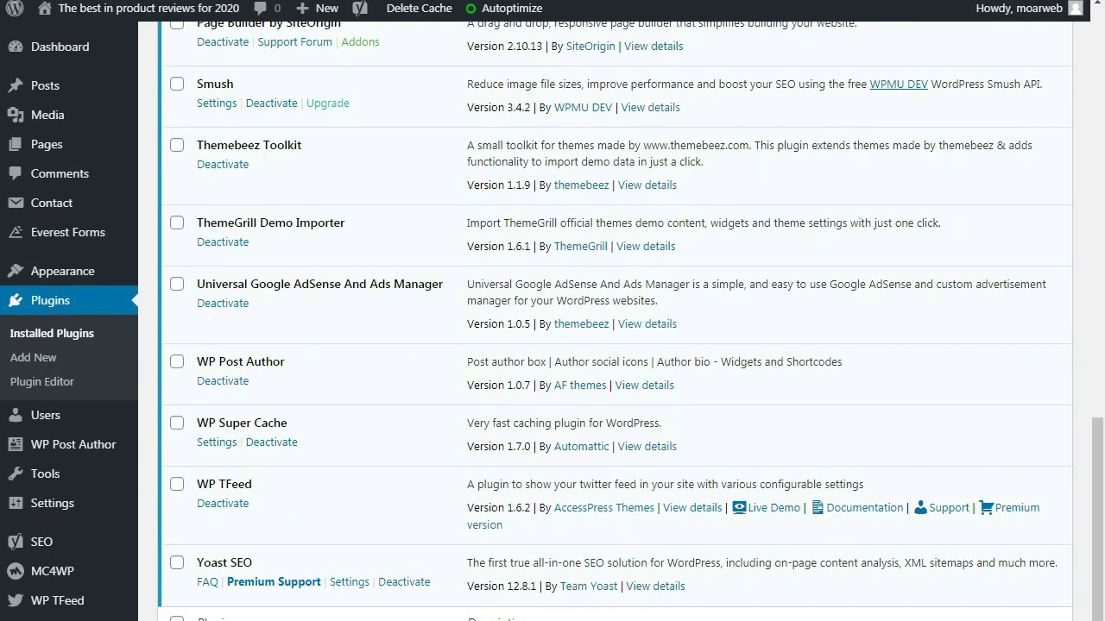
key(ctrl+shift+p)
drag(309, 547, 276, 555)
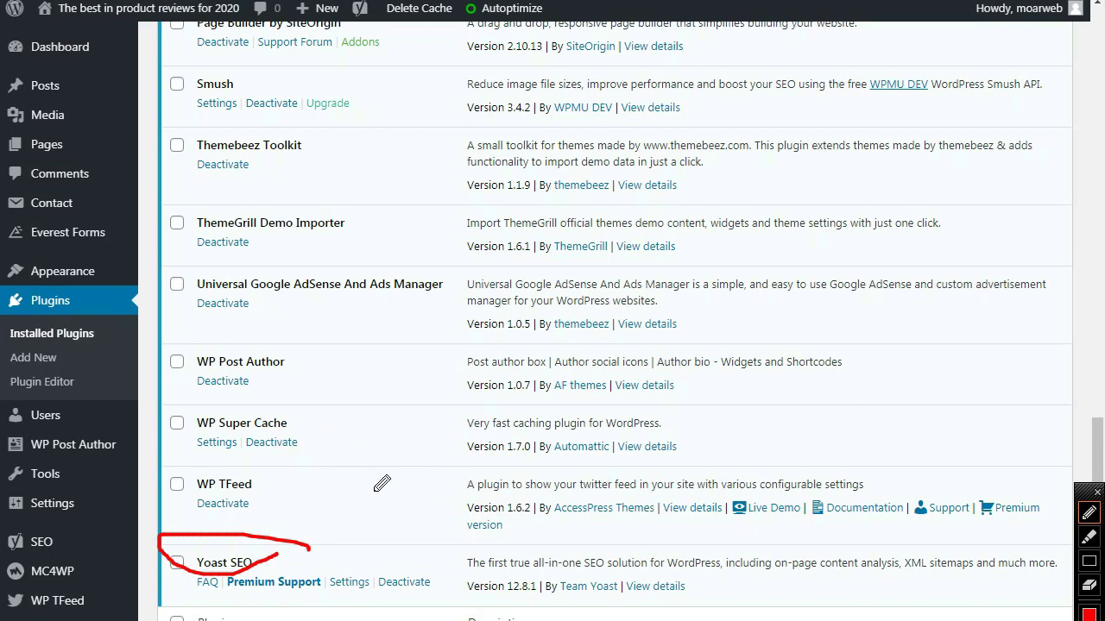
mouse_move(371, 413)
mouse_down()
mouse_move(180, 405)
mouse_move(423, 450)
mouse_move(373, 409)
mouse_up()
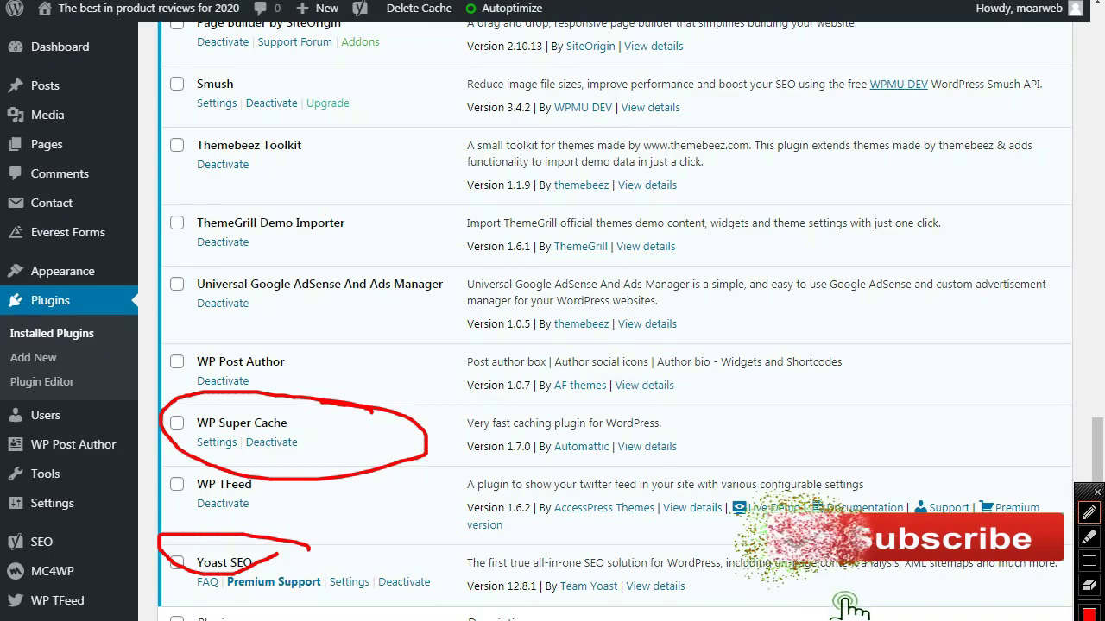
key(Escape)
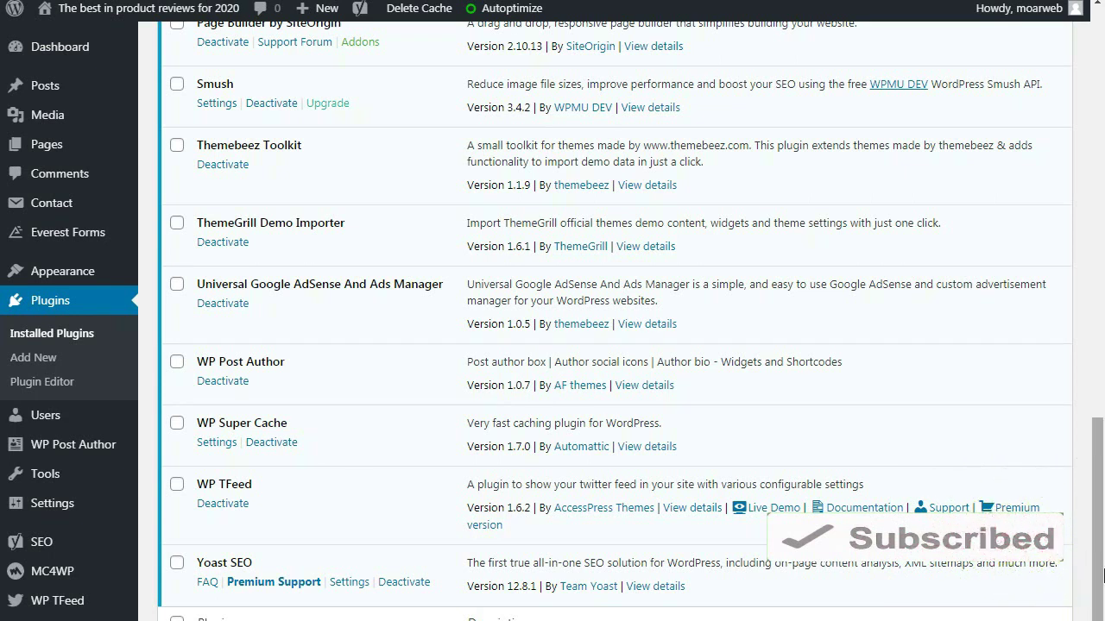
drag(1102, 572, 1103, 572)
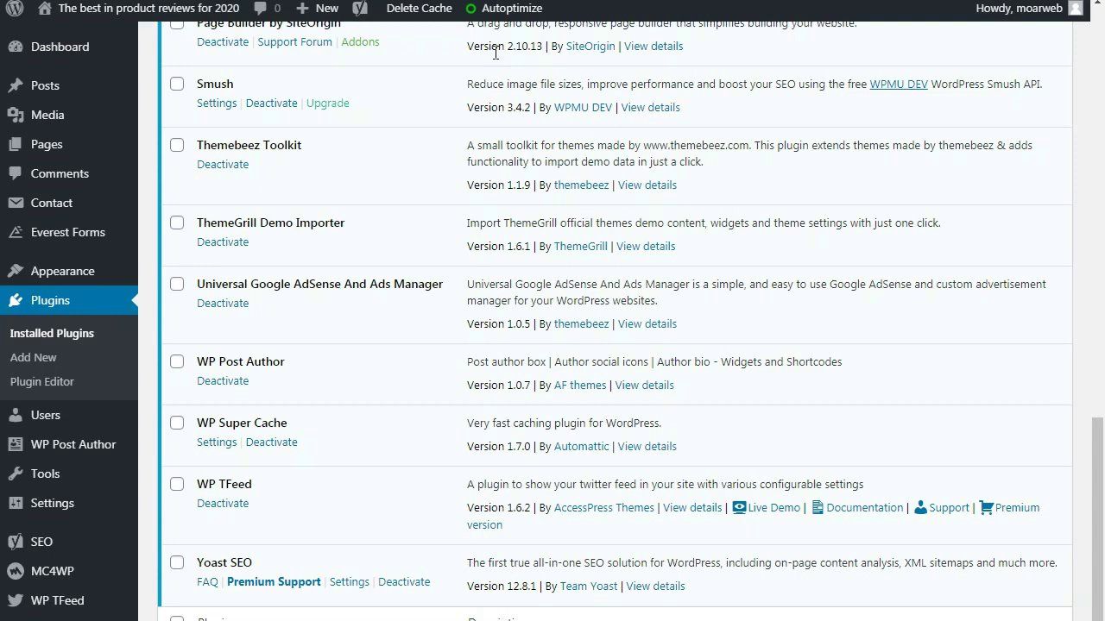
mouse_move(518, 9)
click(470, 104)
scroll(1089, 162, up, 10)
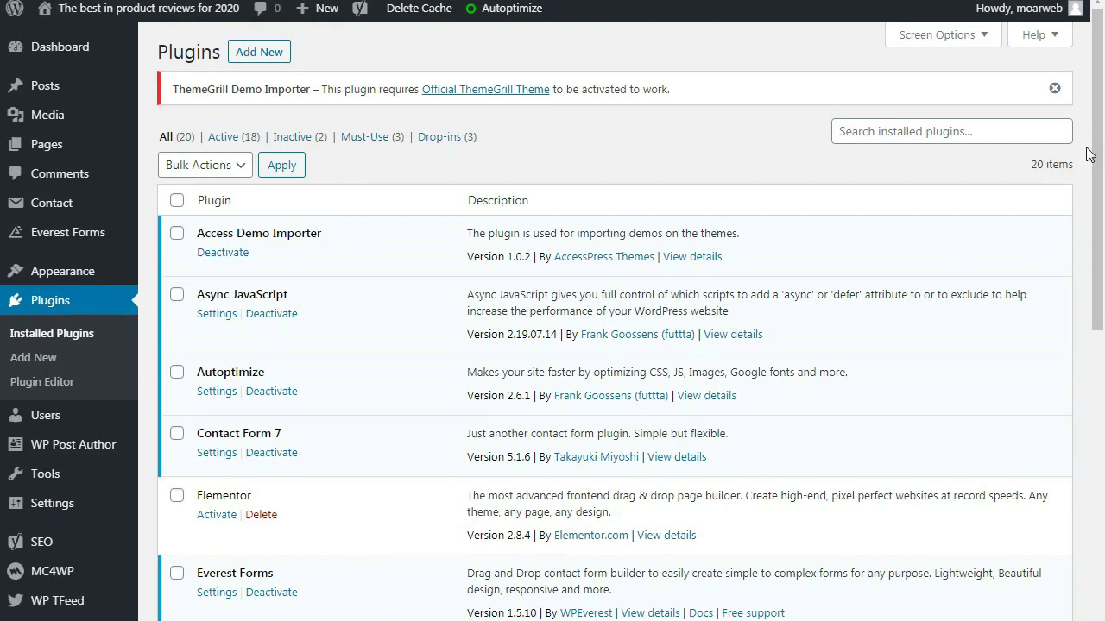
mouse_move(1089, 217)
mouse_down()
mouse_move(1089, 388)
mouse_move(1090, 217)
mouse_up()
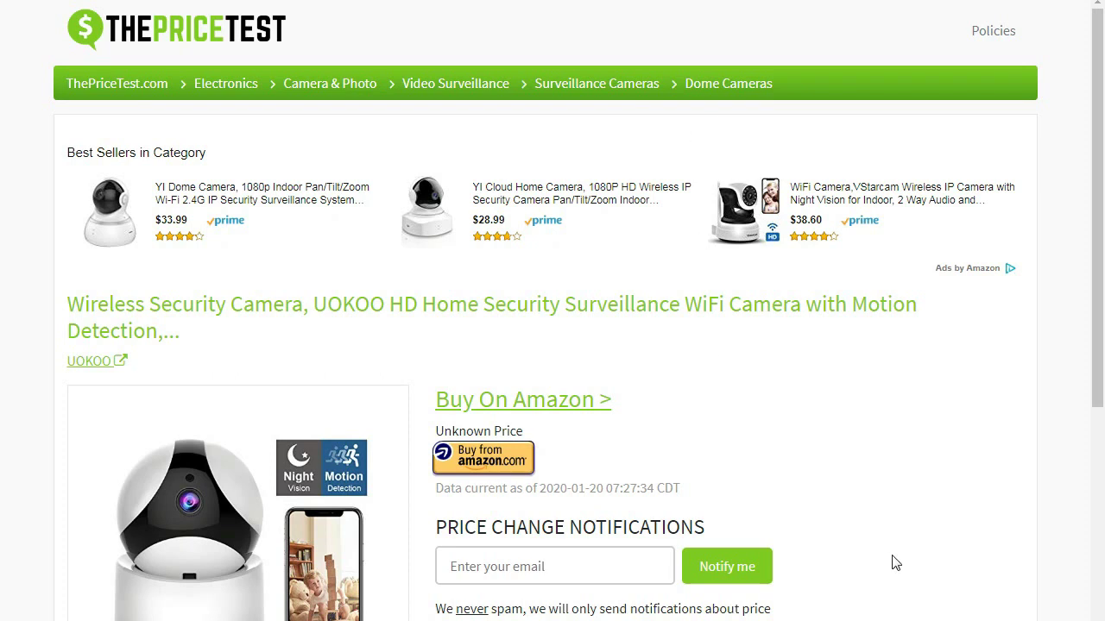
Look over the UOKOO wireless security camera product page on ThePriceTest, including its Amazon best sellers ad.
mouse_move(1098, 207)
mouse_down()
mouse_move(1098, 535)
mouse_move(1098, 207)
mouse_up()
mouse_move(1096, 164)
mouse_down()
mouse_move(1102, 466)
mouse_move(1079, 152)
mouse_up()
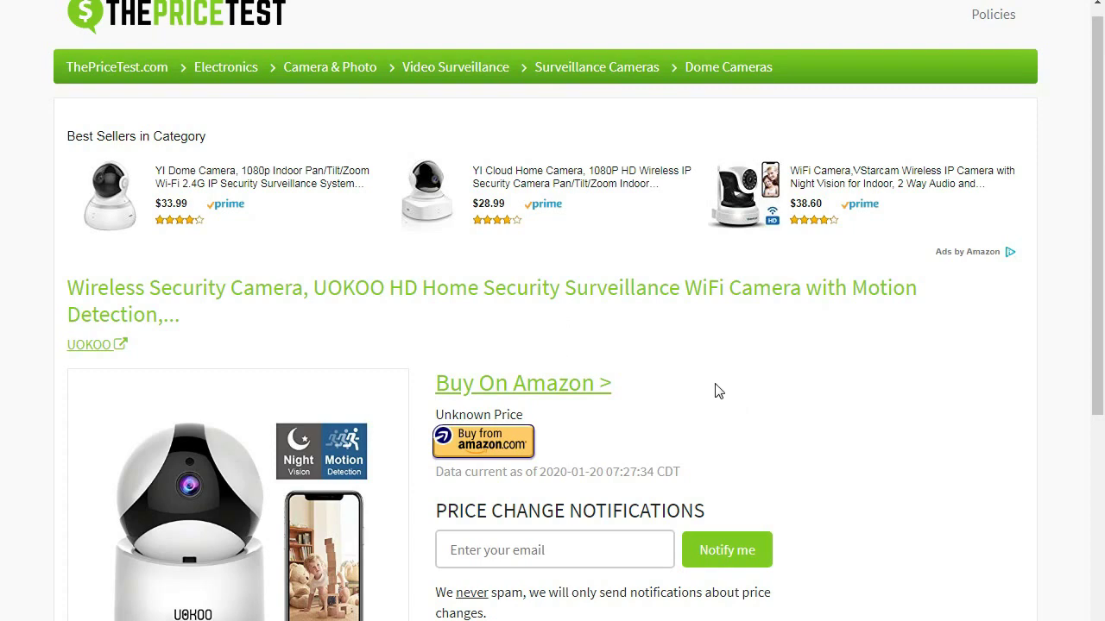
scroll(1096, 111, down, 5)
scroll(1096, 110, up, 6)
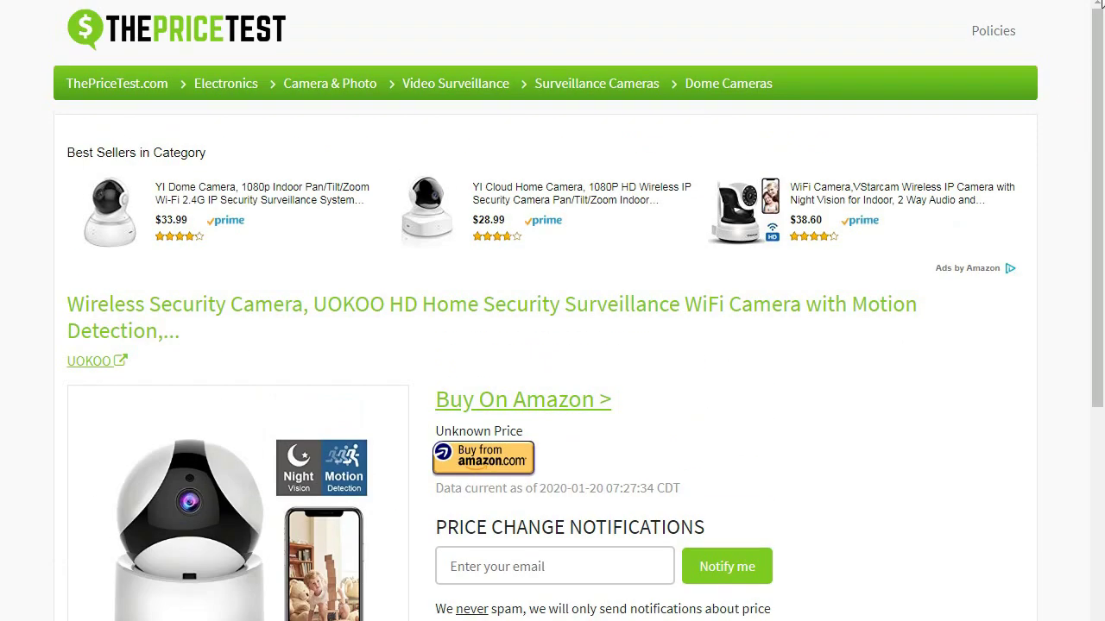